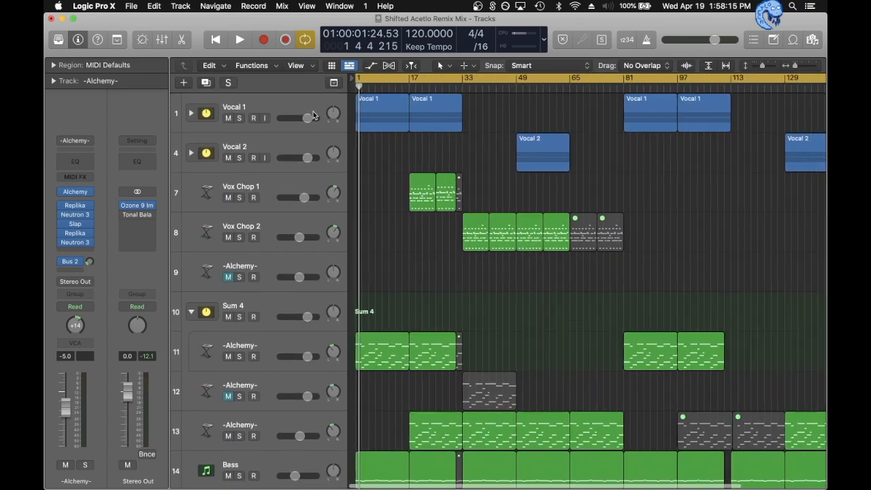
- Expand the Vocal 1 track stack and view the Vox Lead Dry_bip audio in the track editor, closing the editor again
left_click(189, 114)
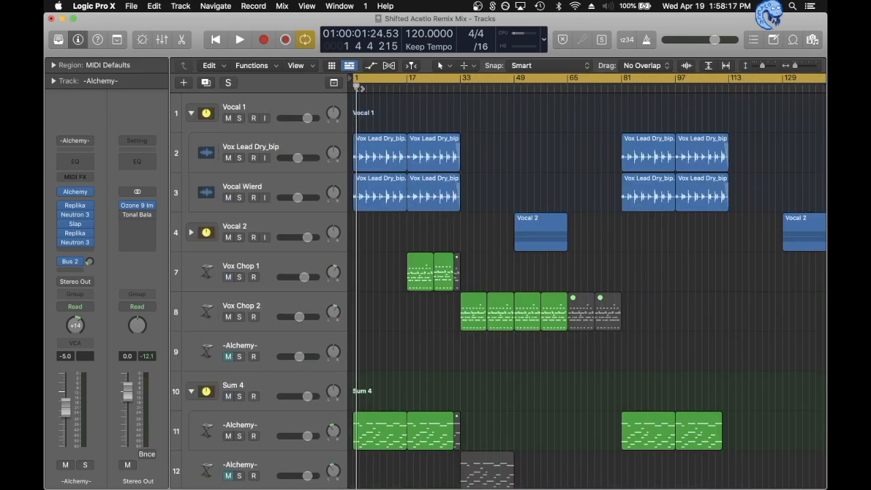
left_click(278, 142)
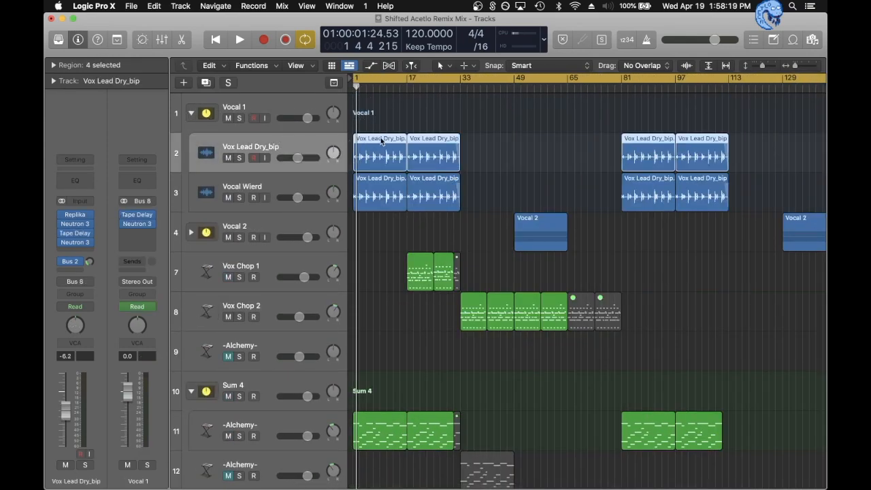
double_click(389, 140)
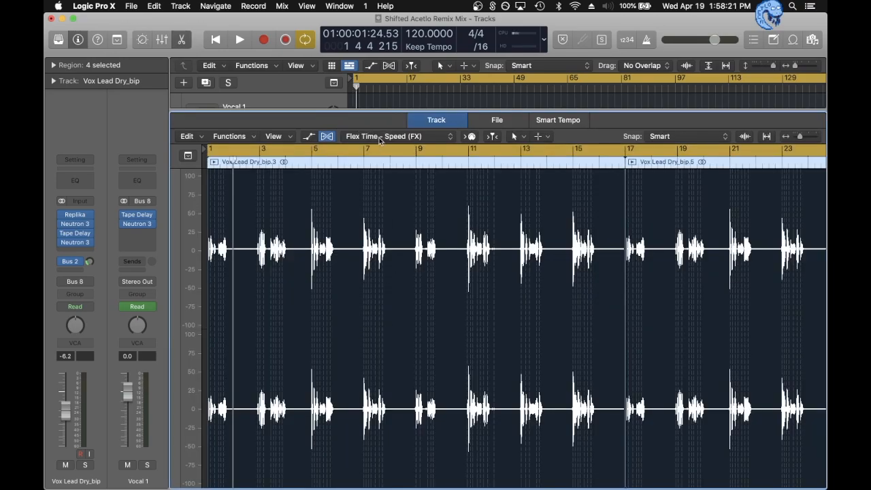
key("e")
left_click(366, 111)
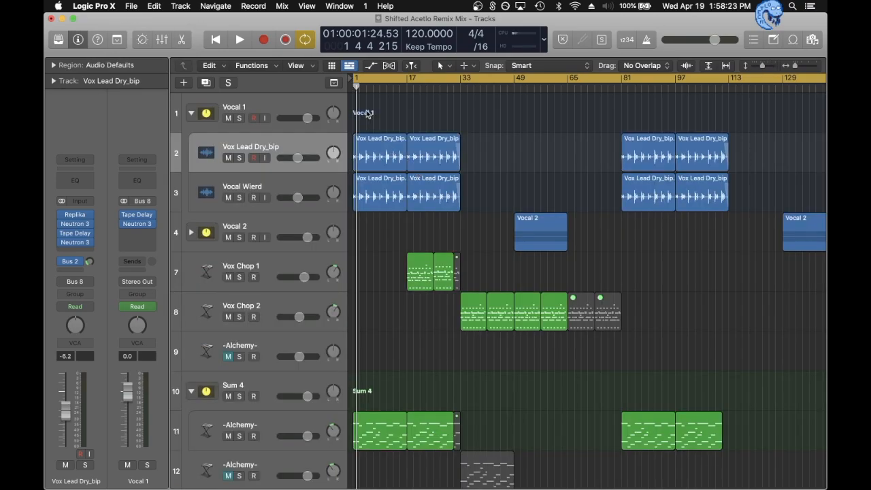
- Solo the Vox Lead Dry_bip track and play it from bar 1 with the timeline enlarged
key("s")
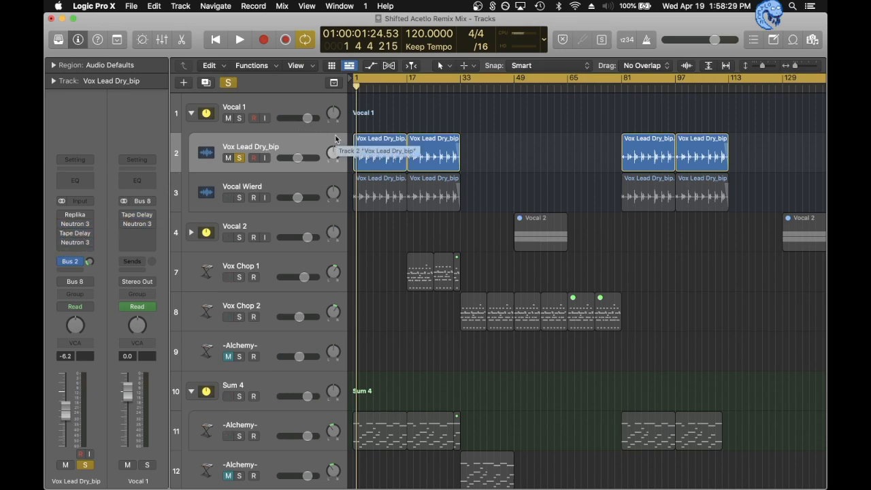
left_click(455, 160)
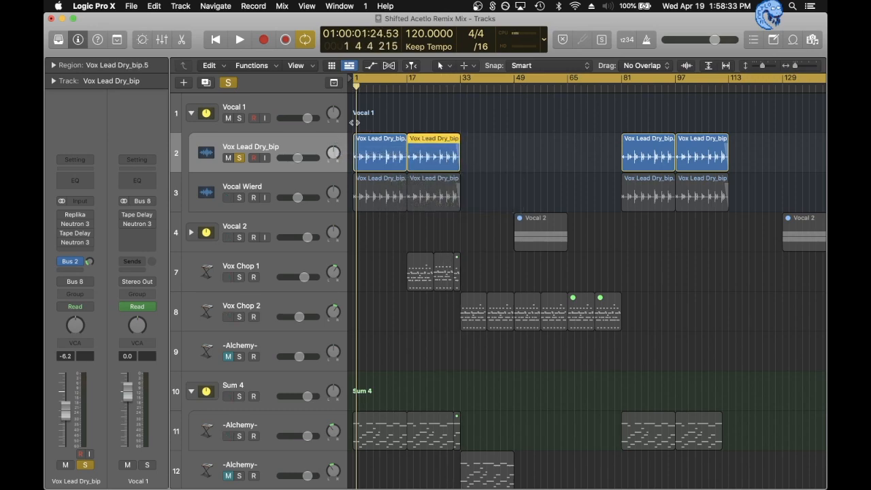
key("space")
key("super+Right")
key("super+Right")
key("super+Right")
key("super+Right")
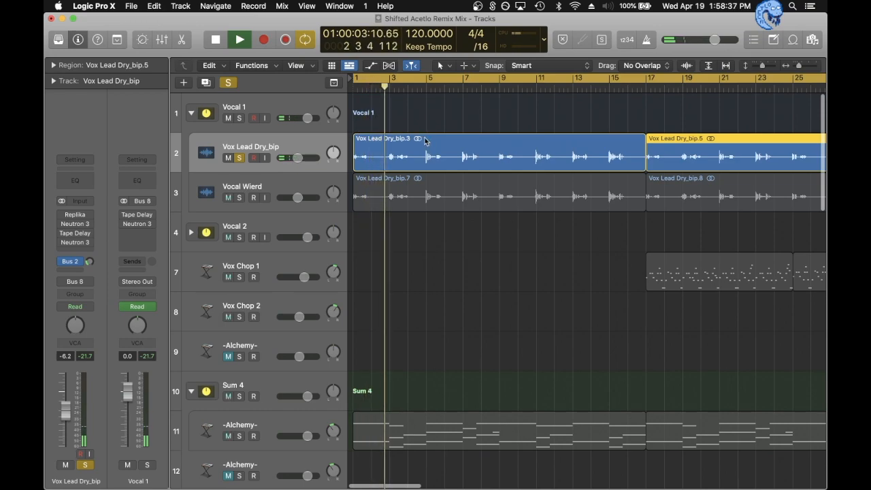
key("space")
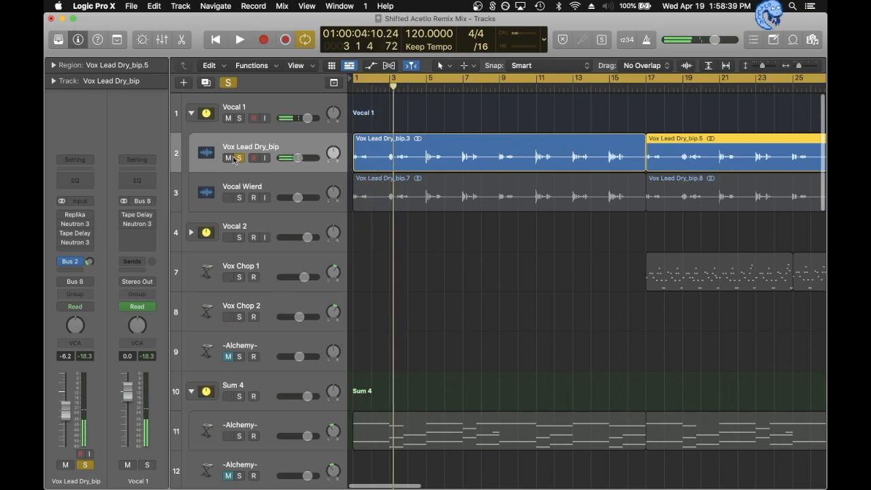
- Check the insert effects on the lead vocal and Vocal 1 channel strips, replaying the soloed vocal from the start
left_click_drag(61, 215, 61, 250)
left_click_drag(123, 223, 122, 202)
key("space")
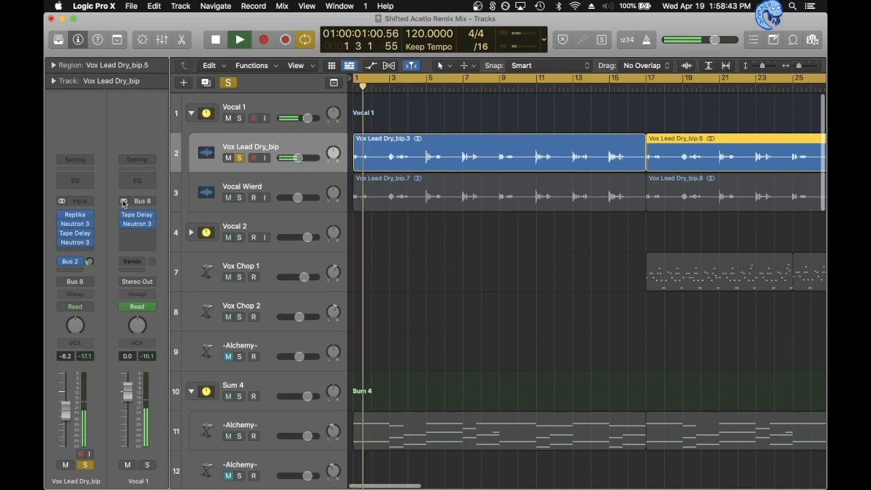
key("space")
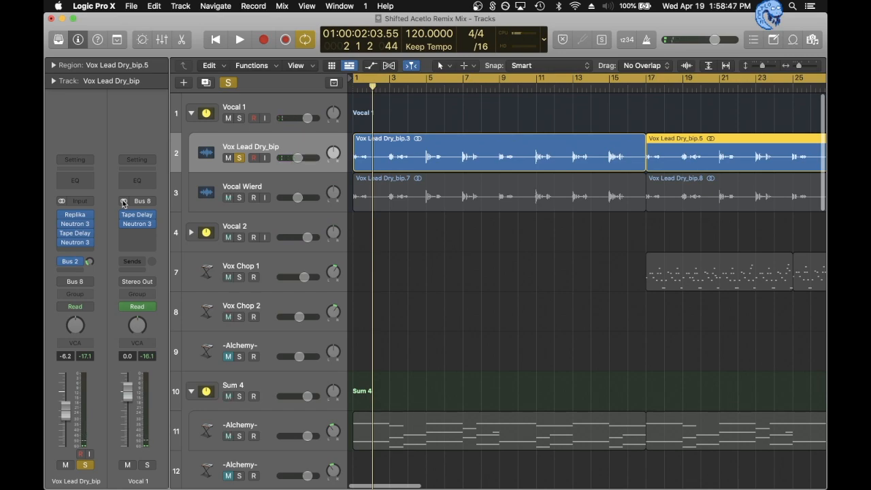
- View the Little AlterBoy settings on the Vocal Wierd track, solo that track alone and play it from the start
left_click(274, 180, "shift")
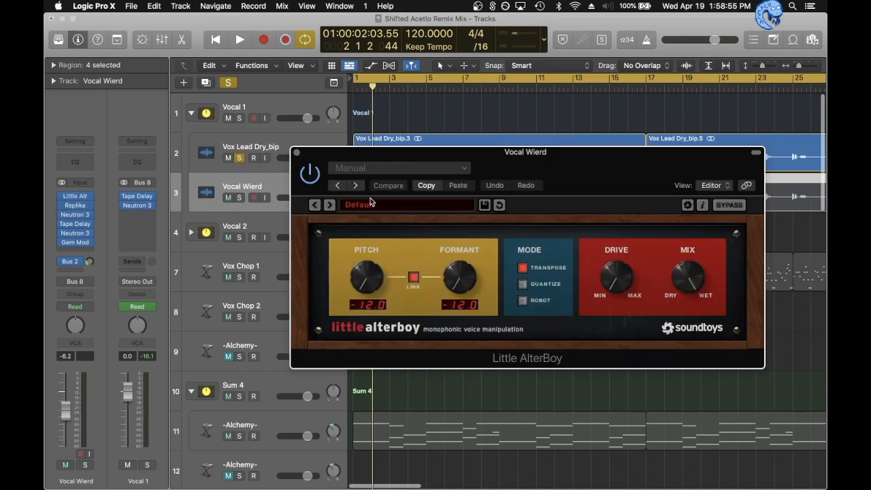
left_click(296, 153)
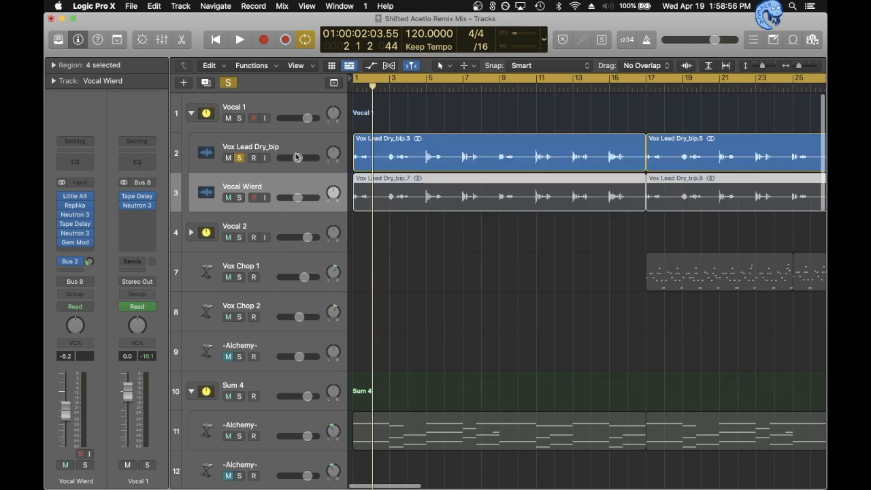
left_click(239, 197)
left_click(238, 157)
key("space")
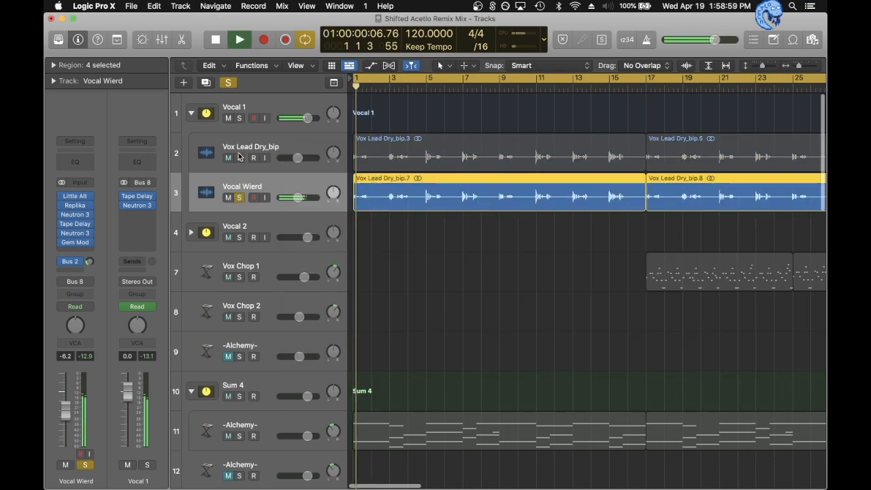
key("space")
- Solo Vox Lead Dry_bip together with Vocal Wierd, play both layers, and unsolo both tracks
left_click(239, 158)
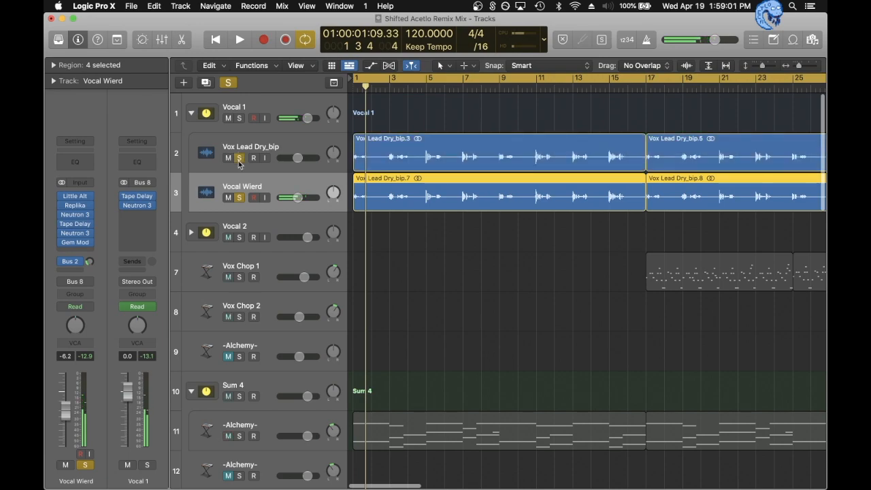
key("space")
key("space")
left_click(239, 158)
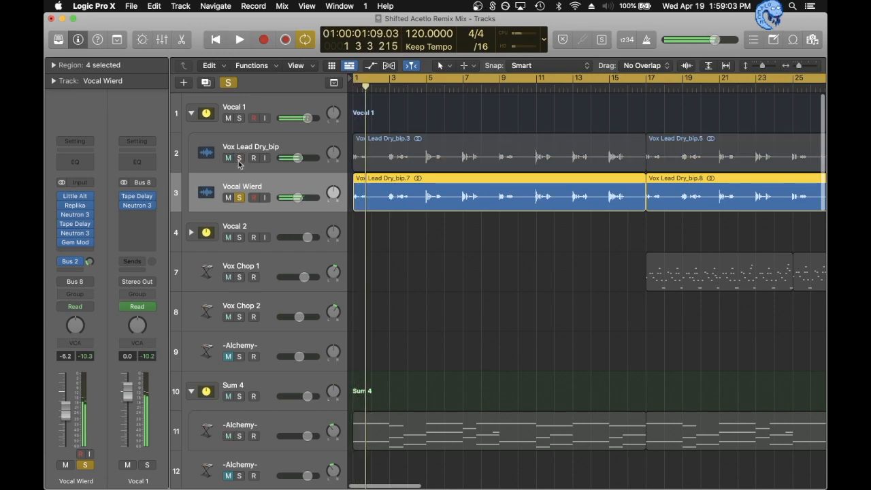
left_click(239, 196)
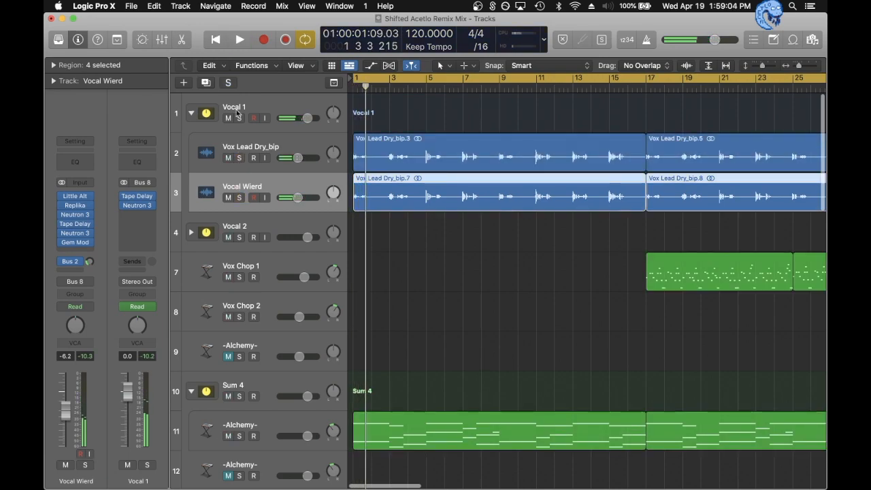
- Solo the first Alchemy track inside the Sum 4 stack and play it from the start
left_click(438, 262)
scroll(488, 271, "down", 5)
scroll(488, 271, "down", 1)
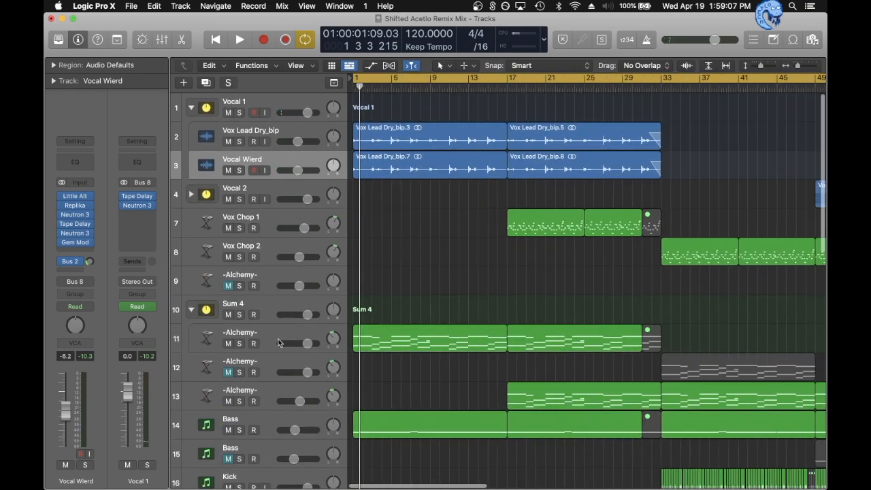
left_click(271, 338)
scroll(269, 338, "down", 5)
key("e")
key("e")
key("s")
key("space")
key("space")
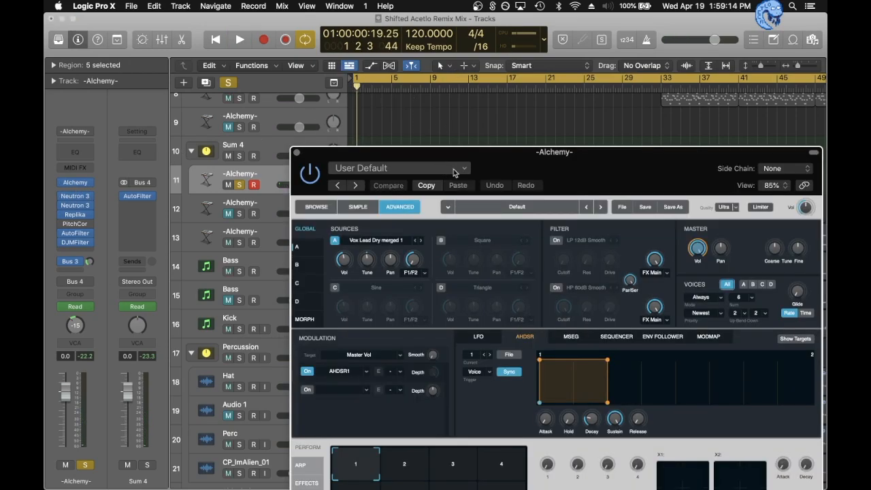
- Examine source A's granular settings in track 11's Alchemy instrument and close the instrument window
left_click_drag(496, 169, 342, 33)
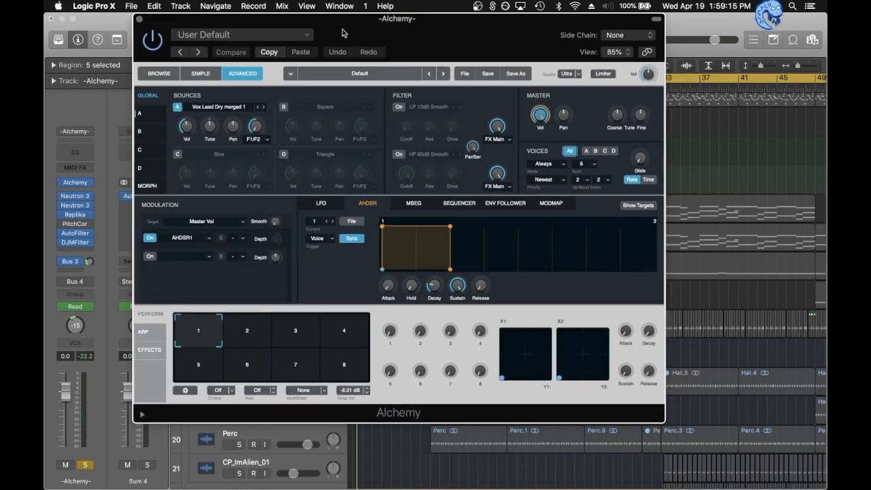
left_click(138, 118)
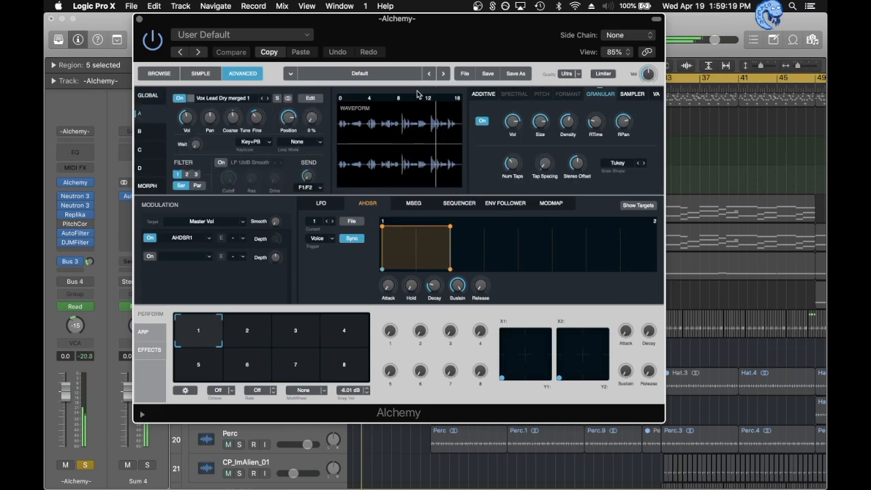
left_click_drag(367, 28, 480, 46)
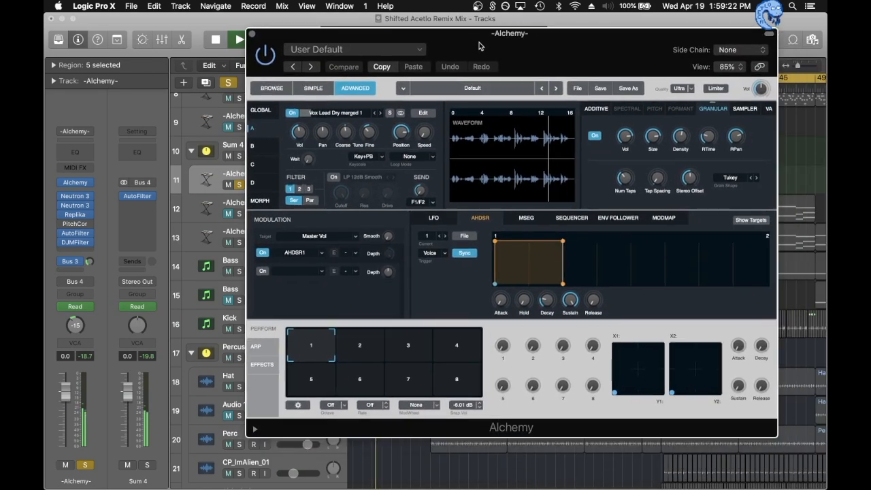
left_click(249, 33)
- Show the track automation, turn off cycle mode and play the soloed Alchemy track from bar 17
key("a")
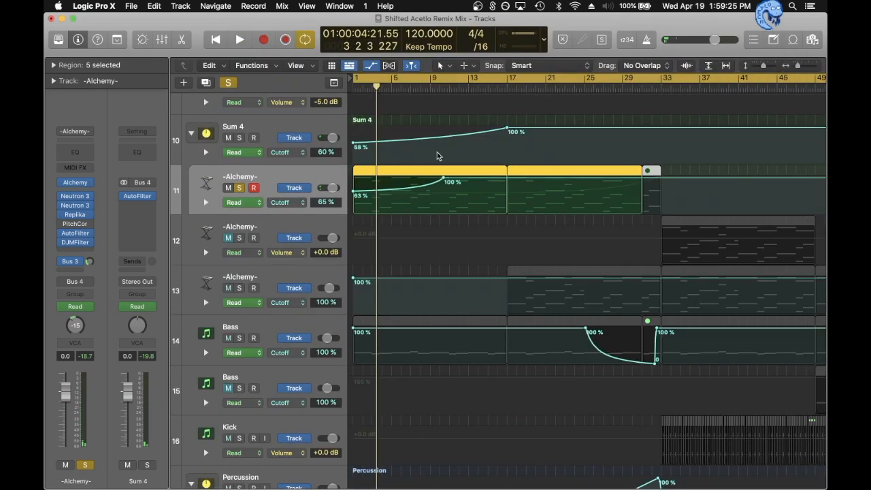
left_click(508, 87)
key("c")
key("space")
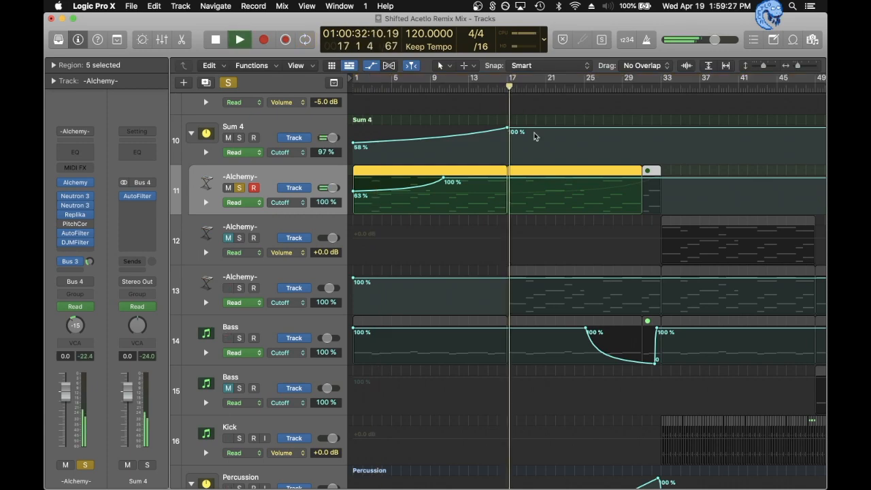
- Audition the soloed Alchemy track at several points between bars 22 and 30, and expand its DJMFilter automation lane
left_click(554, 87)
left_click(582, 89)
left_click(602, 89)
left_click(630, 89)
left_click(591, 88)
key("space")
left_click(206, 203)
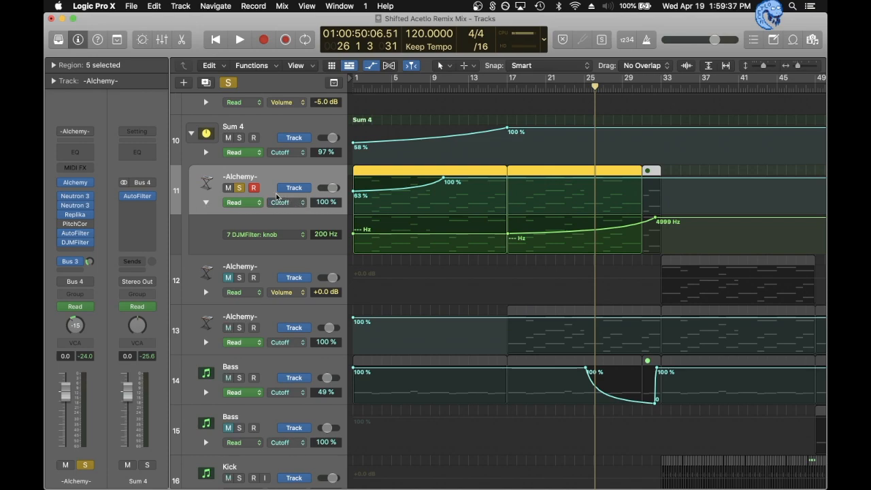
- Unsolo the Alchemy track, play the full mix briefly, and return the playhead to bar 1
left_click(239, 191)
key("space")
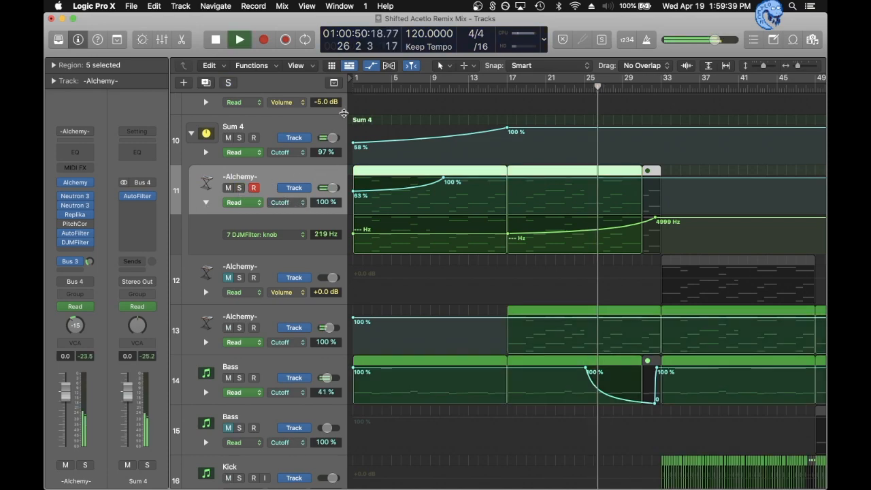
left_click(355, 94)
key("space")
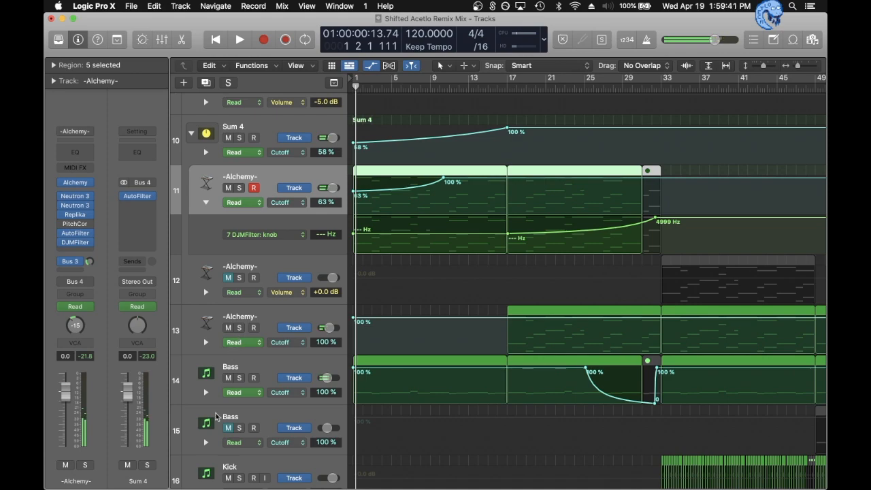
- Solo the Bass on track 14 and play it from the start
left_click(247, 371)
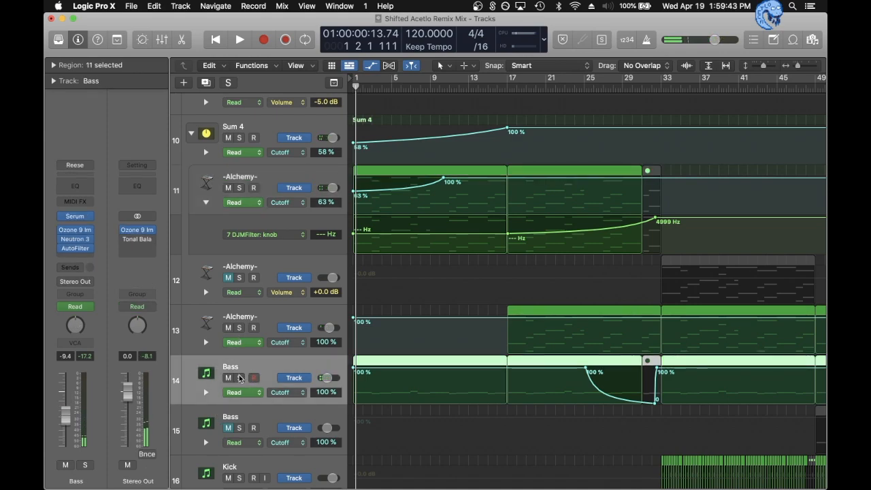
left_click(239, 378)
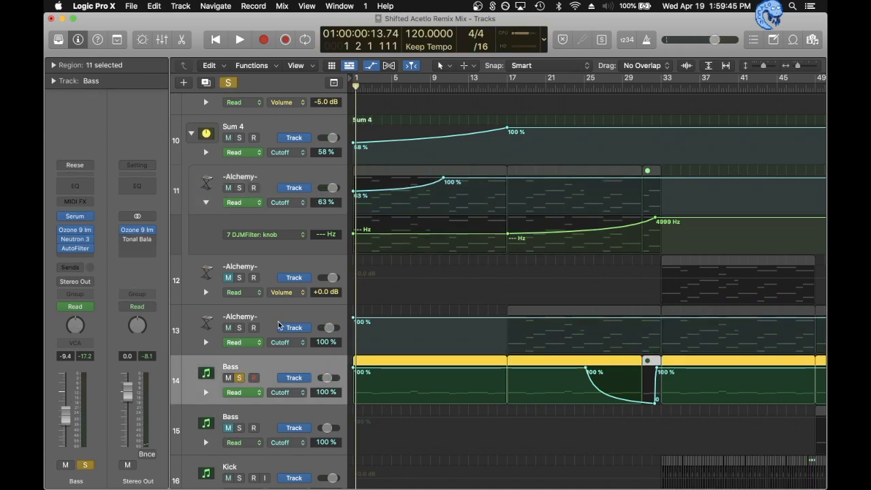
key("space")
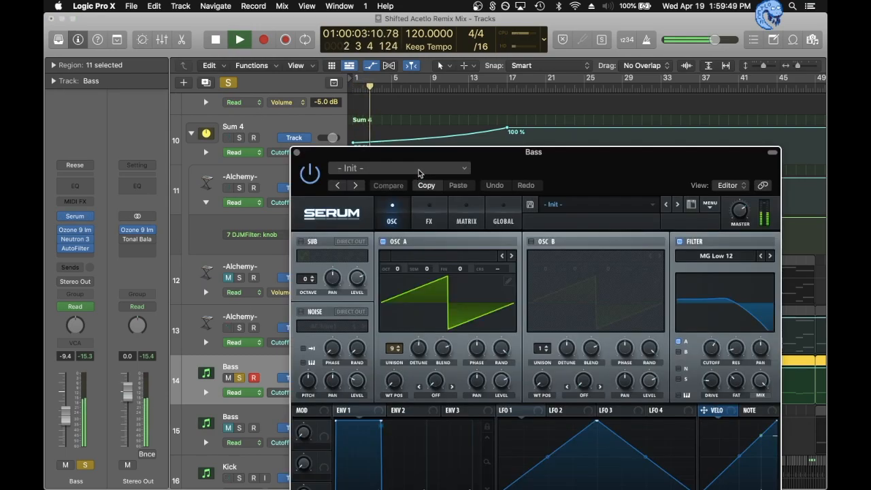
key("space")
- Examine the oscillator and FX pages of the Bass track's Serum instrument and close its window
left_click_drag(527, 181, 451, 69)
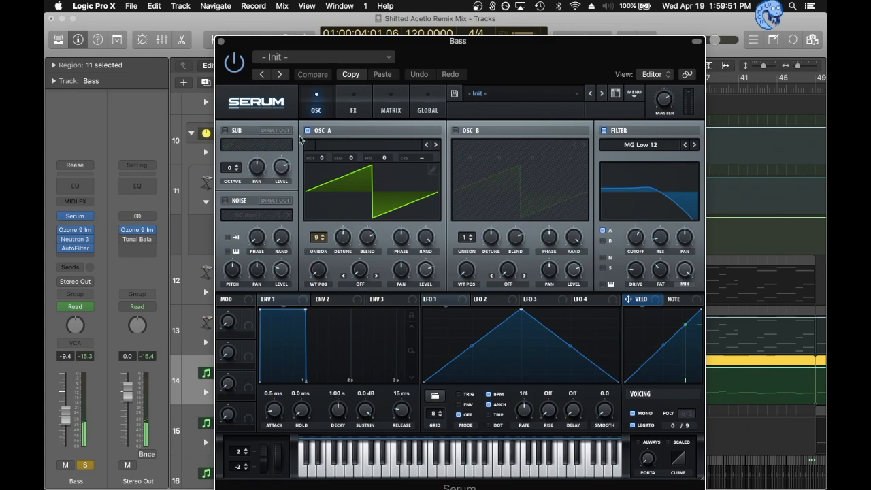
left_click(353, 106)
left_click(322, 107)
left_click(222, 41)
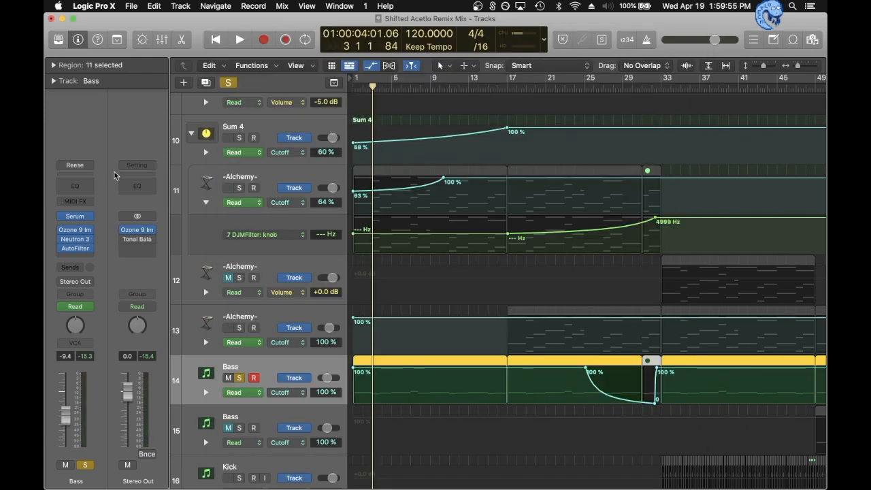
- Examine the Exciter and Equalizer modules of Neutron 3 on the Bass track and close the plug-in
mouse_move(68, 238)
key("space")
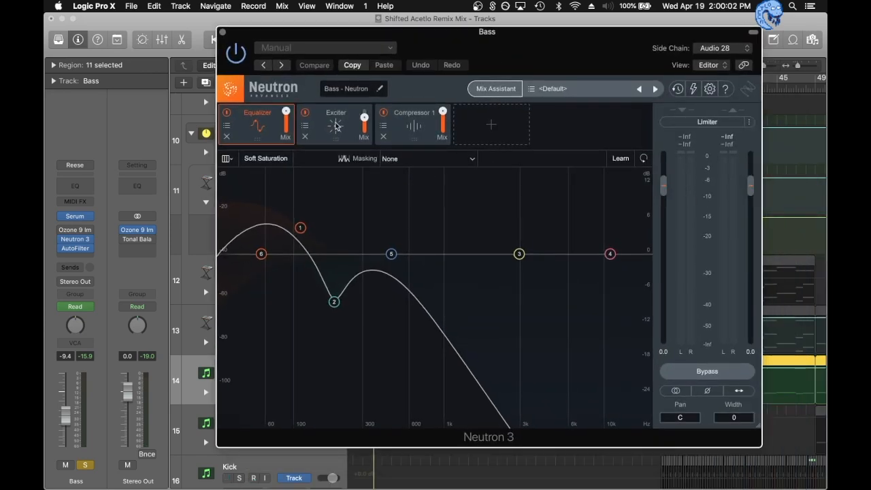
left_click(337, 125)
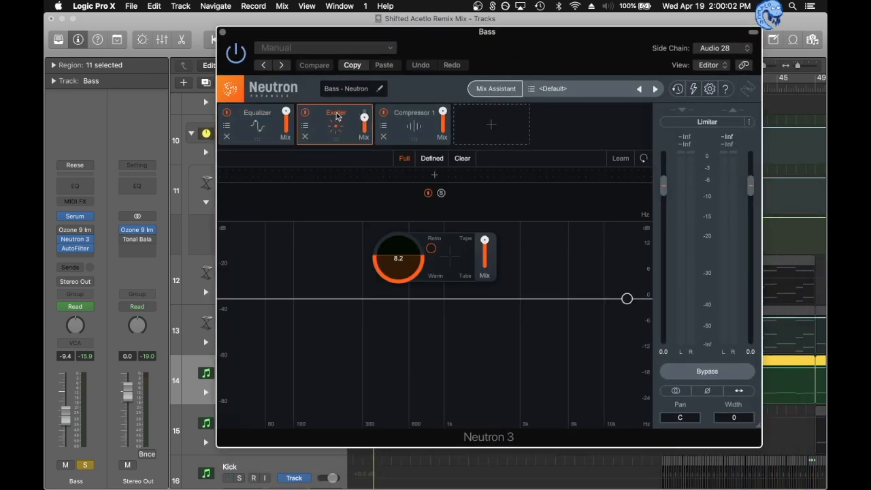
left_click(251, 119)
left_click(223, 32)
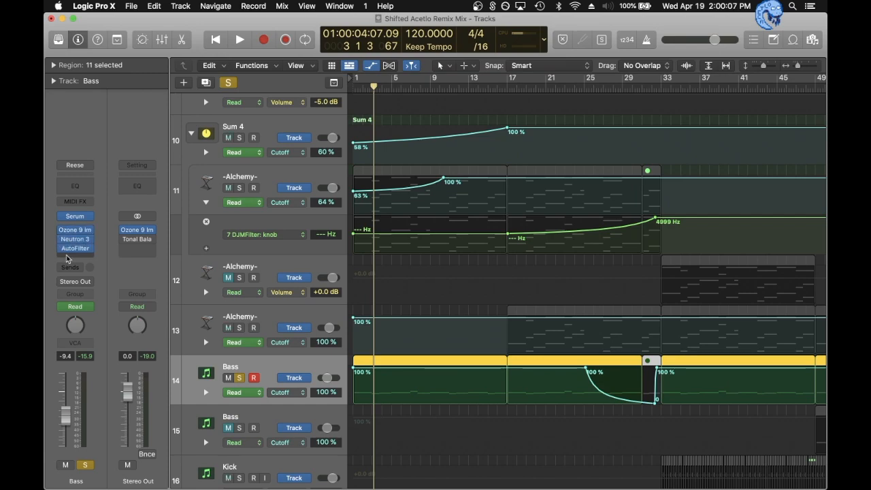
- Play the soloed Bass from bar 25, where its cutoff automation drops, and unsolo the track
left_click(583, 87)
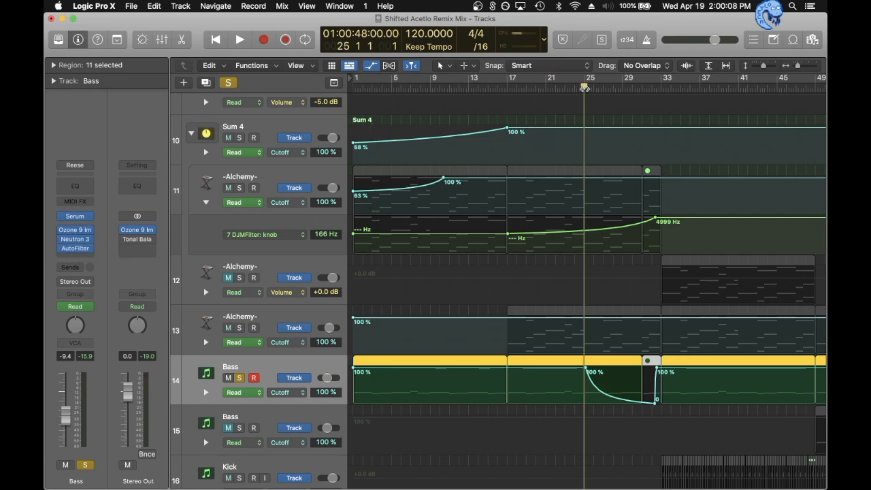
key("space")
key("space")
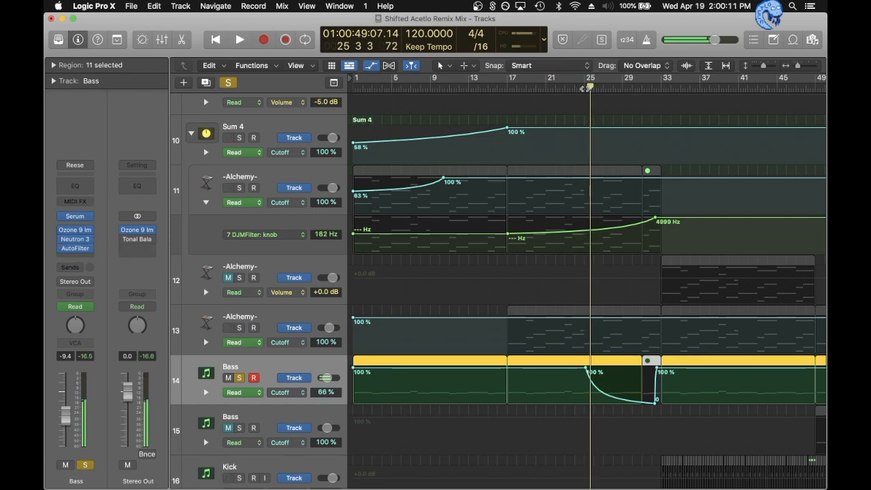
key("s")
- Solo the Alchemy track on track 13, play it from bar 17, and select the track
scroll(607, 193, "down", 6)
scroll(607, 193, "down", 15)
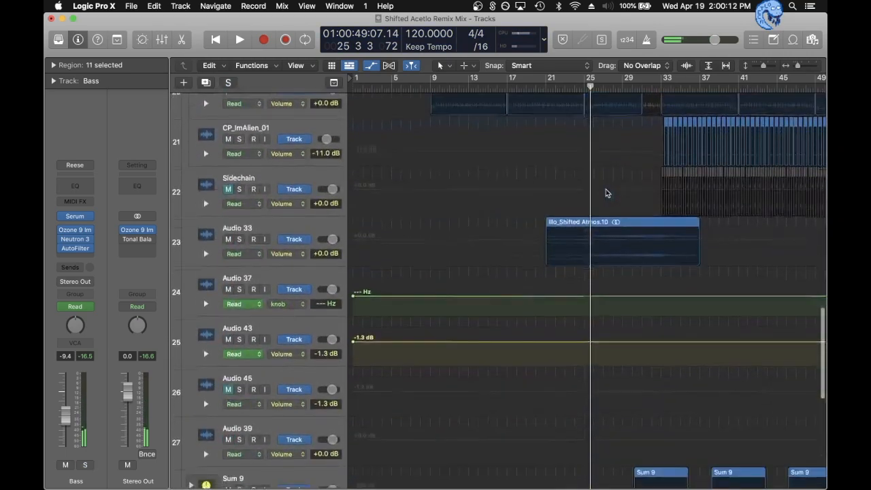
scroll(607, 193, "up", 18)
scroll(607, 193, "down", 6)
scroll(607, 193, "up", 5)
scroll(605, 193, "up", 3)
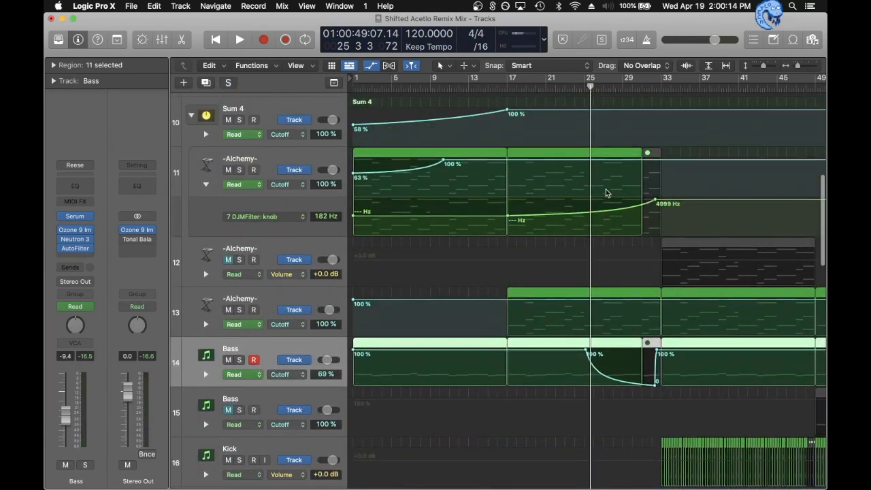
left_click(239, 310)
left_click(508, 87)
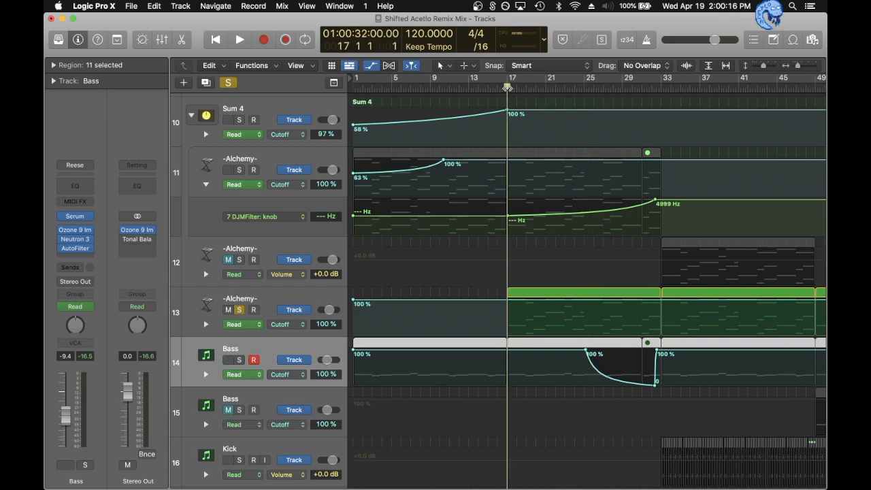
key("space")
left_click(277, 288)
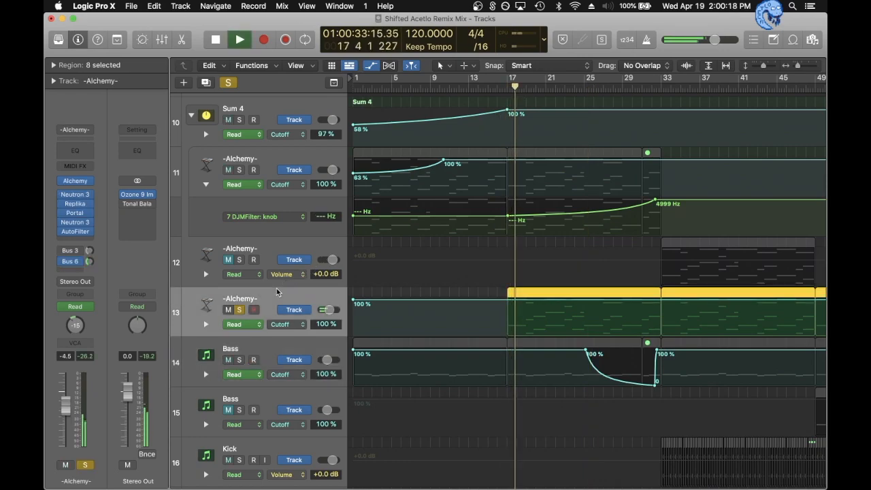
- Examine source A with its granular settings in track 13's Alchemy instrument while playing the track briefly
left_click(76, 181)
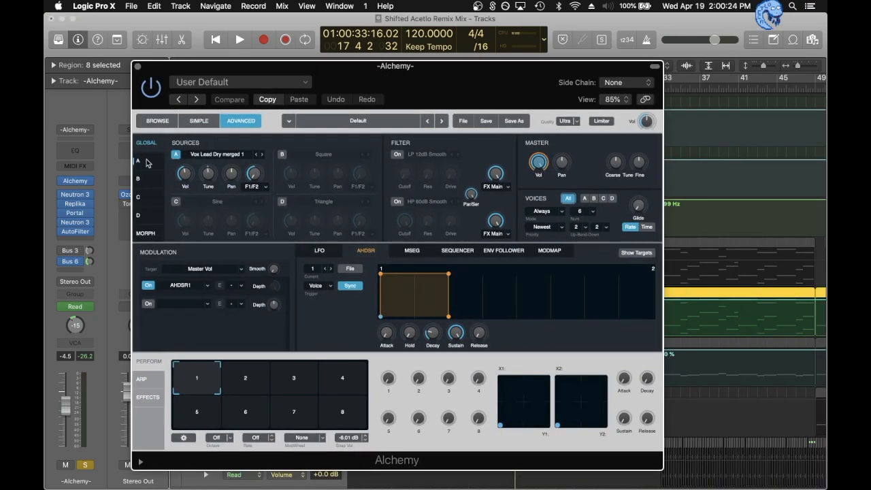
left_click(147, 163)
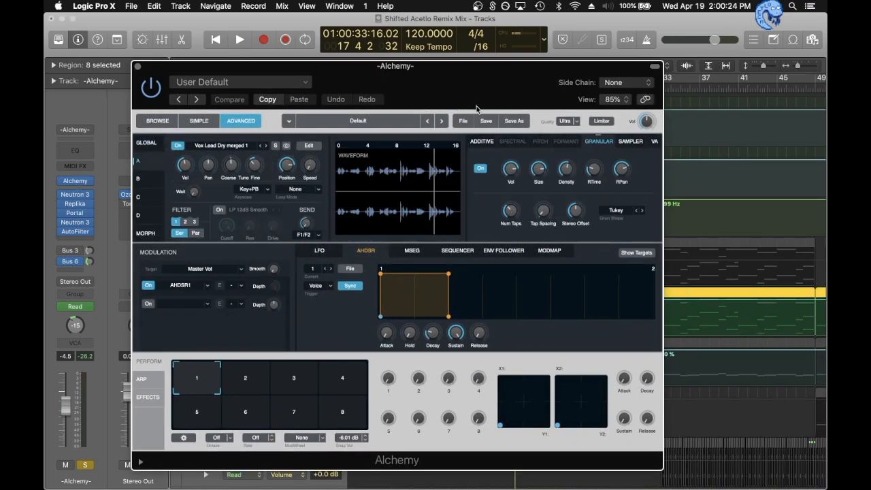
key("space")
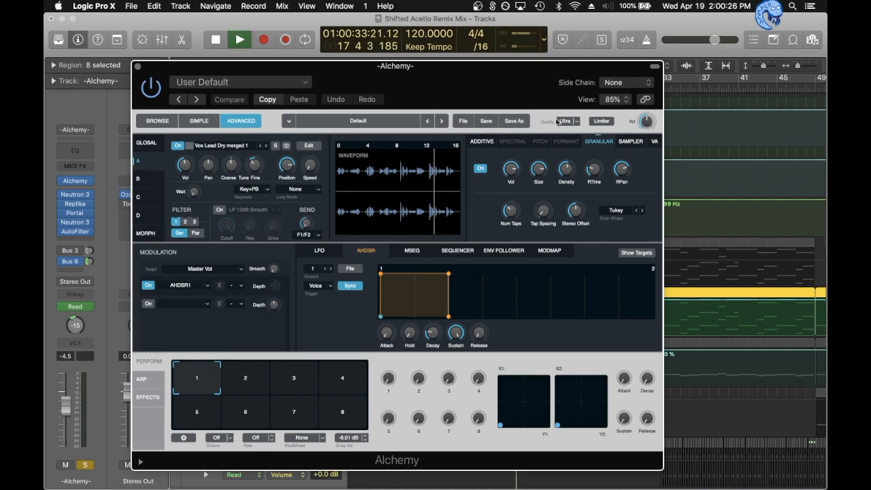
key("space")
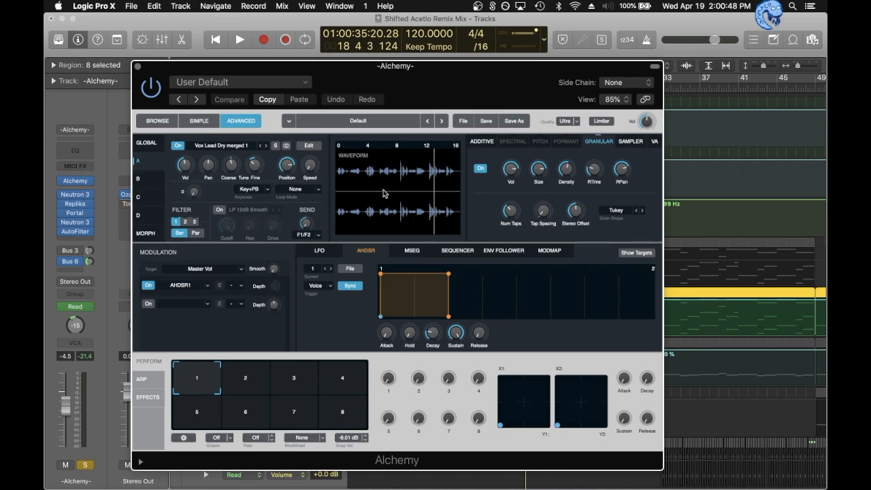
- Bypass all five effects on the soloed Alchemy track and play the dry sound
left_click_drag(63, 196, 63, 233)
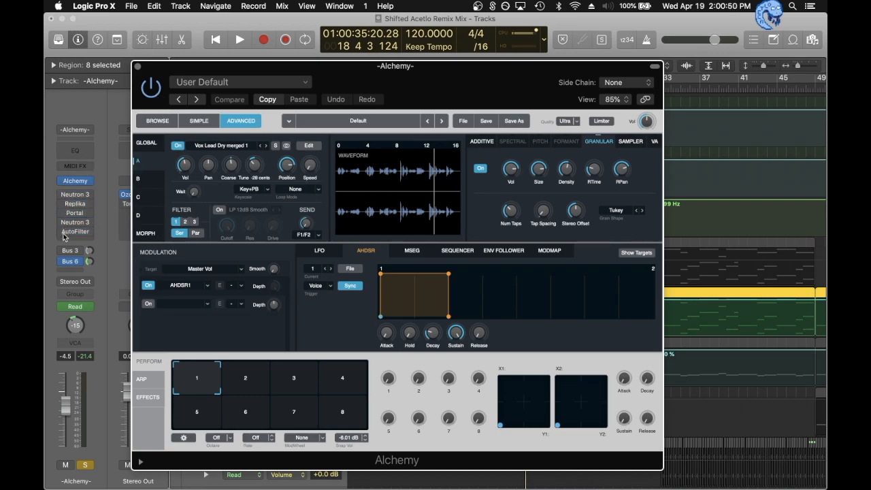
key("space")
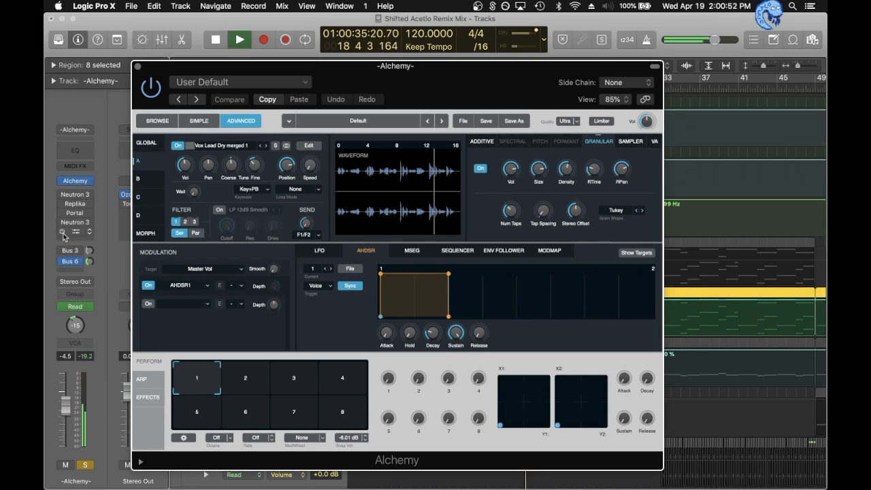
left_click_drag(412, 91, 462, 102)
key("space")
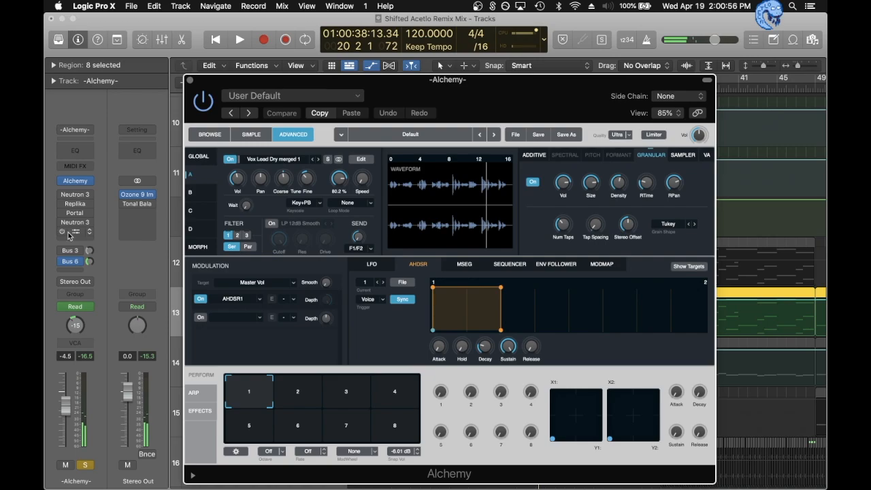
- Re-enable Neutron 3, Replika, Portal, the second Neutron 3 and AutoFilter one after another during playback
left_click(64, 194)
key("space")
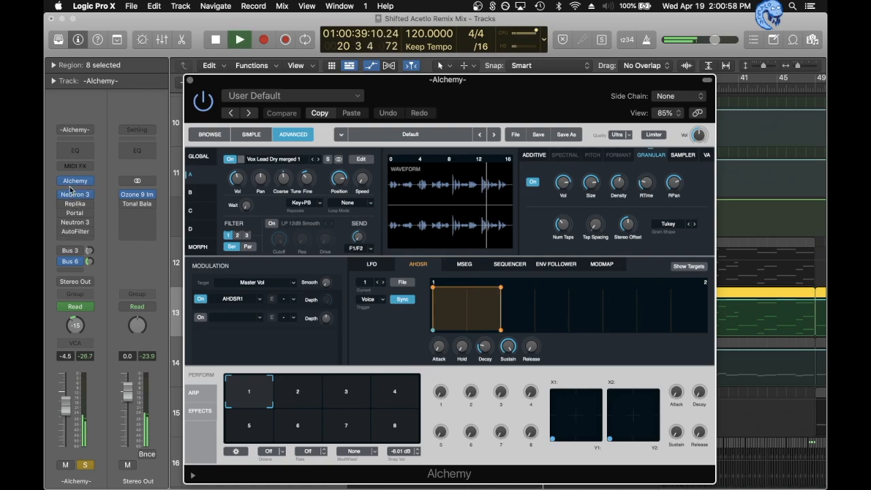
left_click(62, 204)
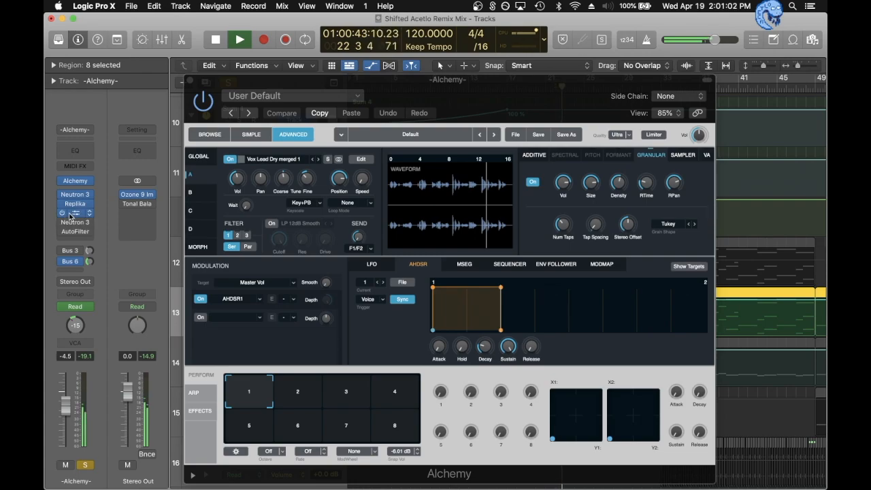
left_click(63, 223)
left_click(62, 232)
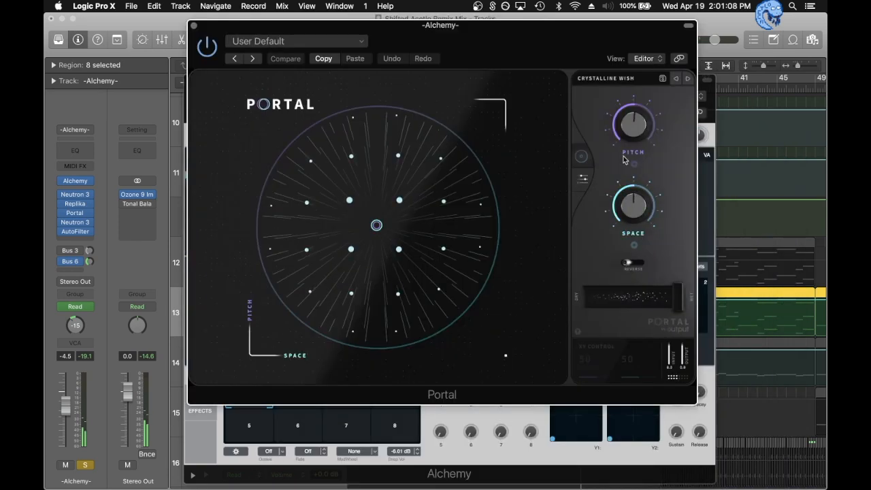
- Examine Portal's grain controls for the Crystalline Wish preset and close the Portal and Alchemy windows
left_click(583, 178)
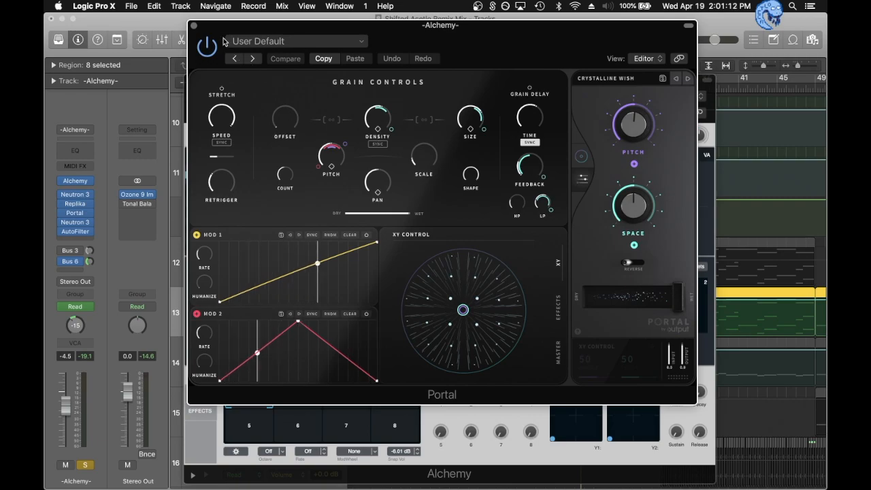
left_click(194, 25)
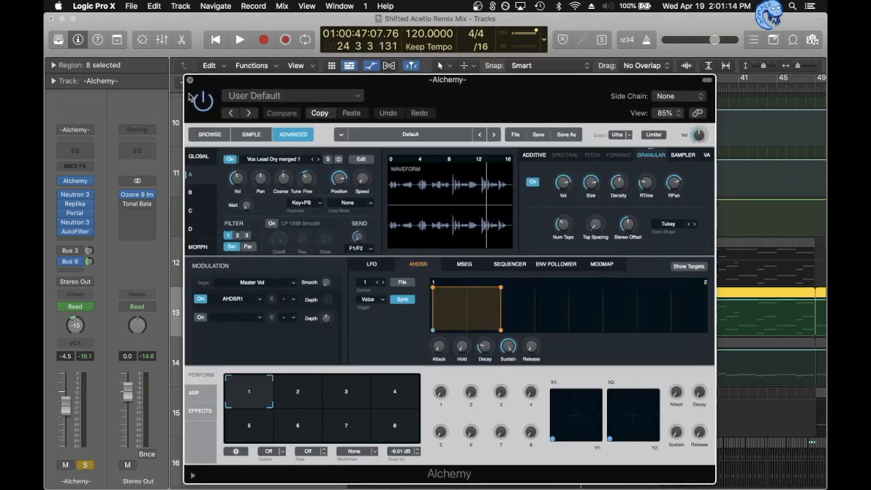
left_click(189, 82)
- Resume playback and unsolo the Alchemy track on track 13 to hear it in the full mix
key("space")
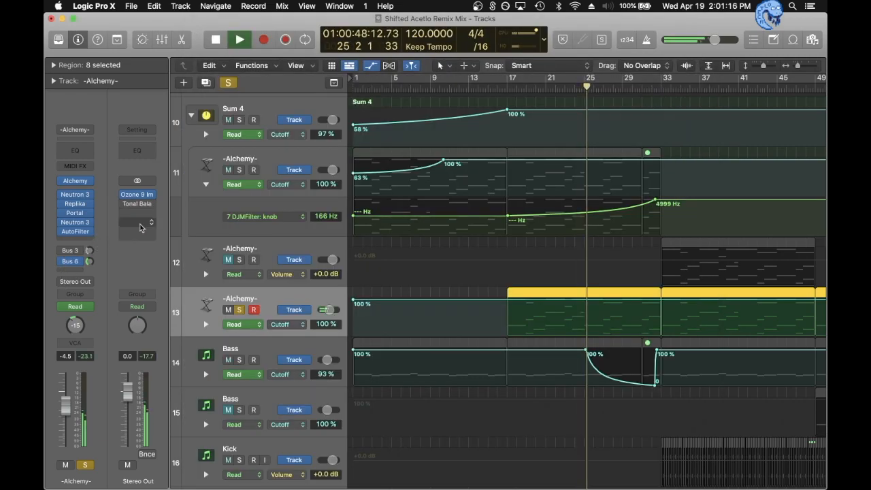
key("s")
scroll(409, 243, "down", 1)
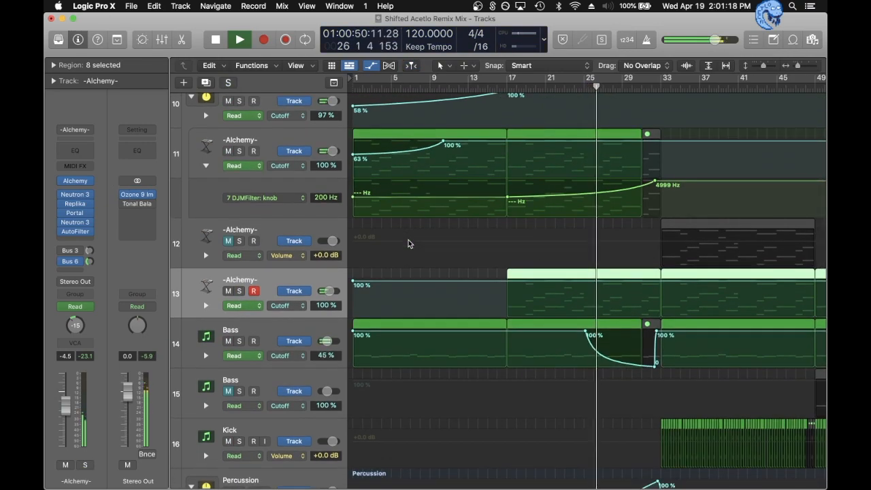
- Solo the Vox Chop 1 track and play it from bar 17 and from bar 29
scroll(409, 243, "down", 10)
scroll(408, 243, "up", 20)
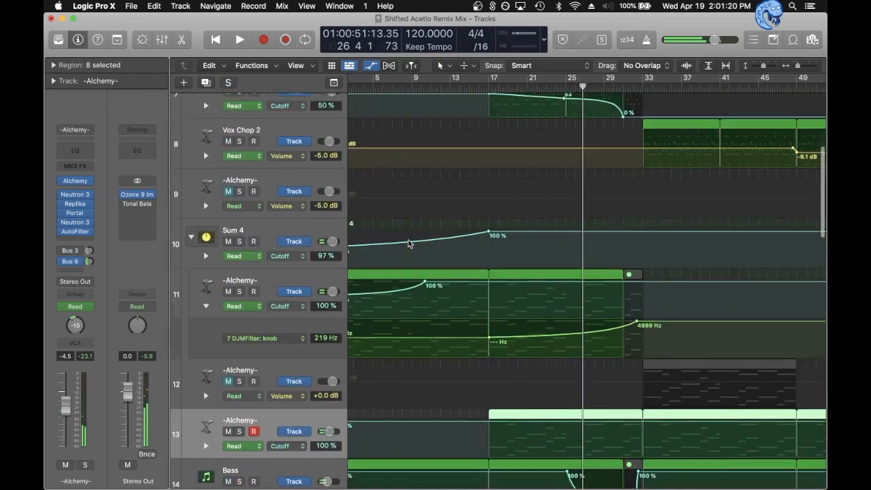
left_click(239, 287)
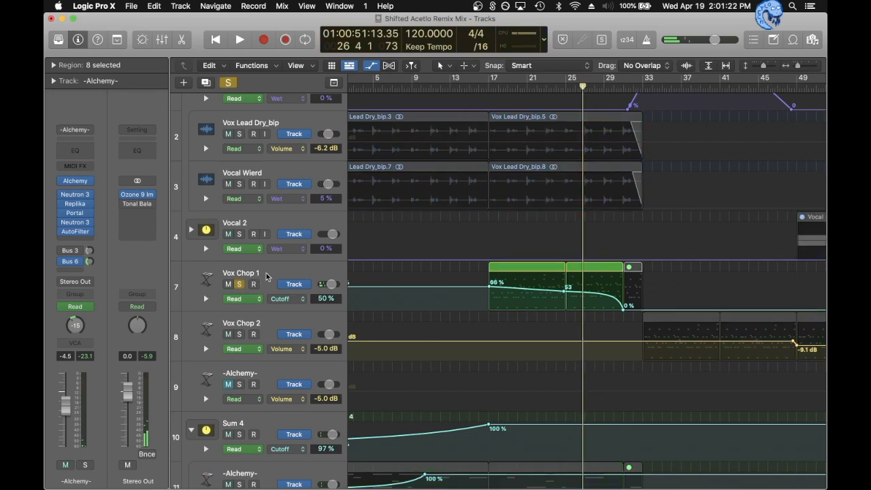
key("shift+Return")
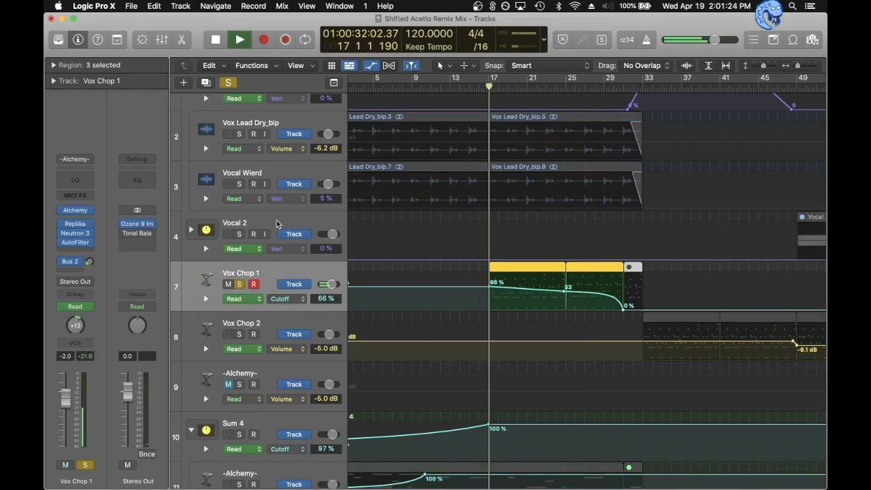
left_click(604, 87)
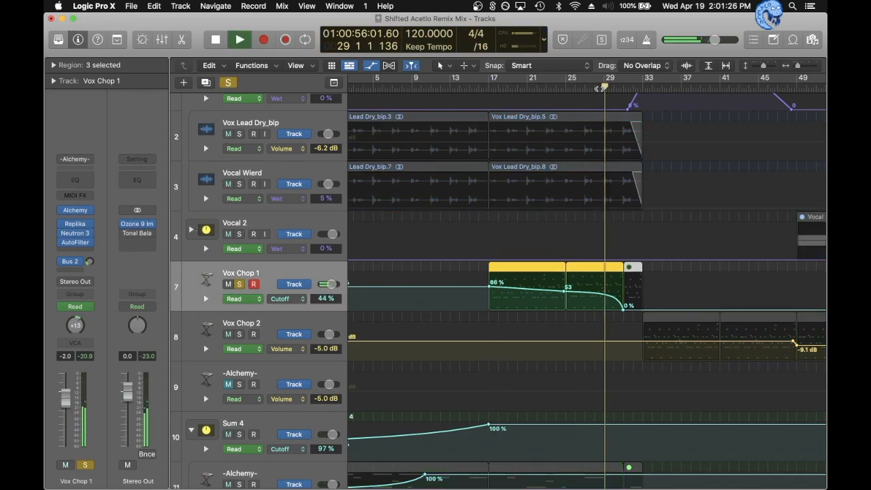
key("space")
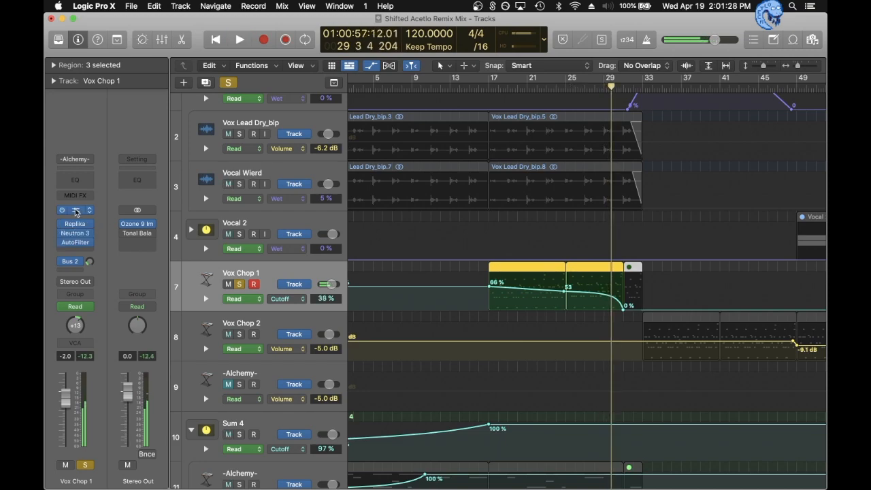
- Examine source A of Vox Chop 1's Alchemy instrument, close its window, and unsolo the track
left_click(76, 211)
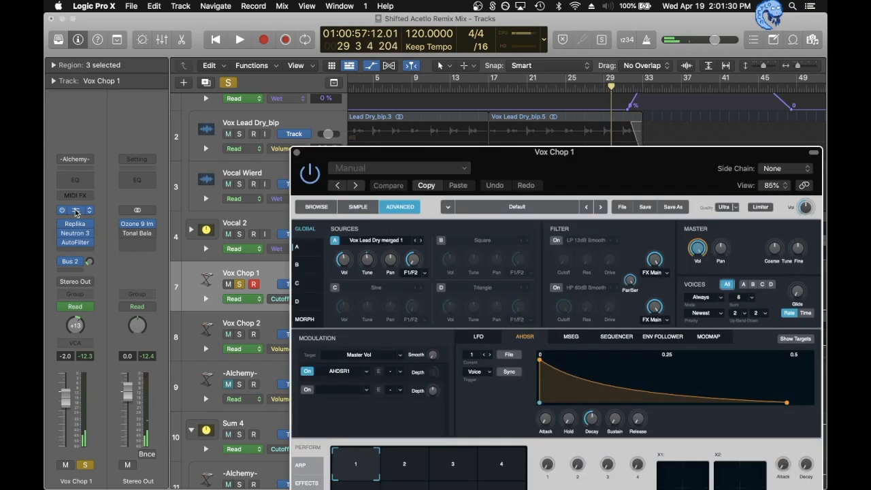
left_click(339, 243)
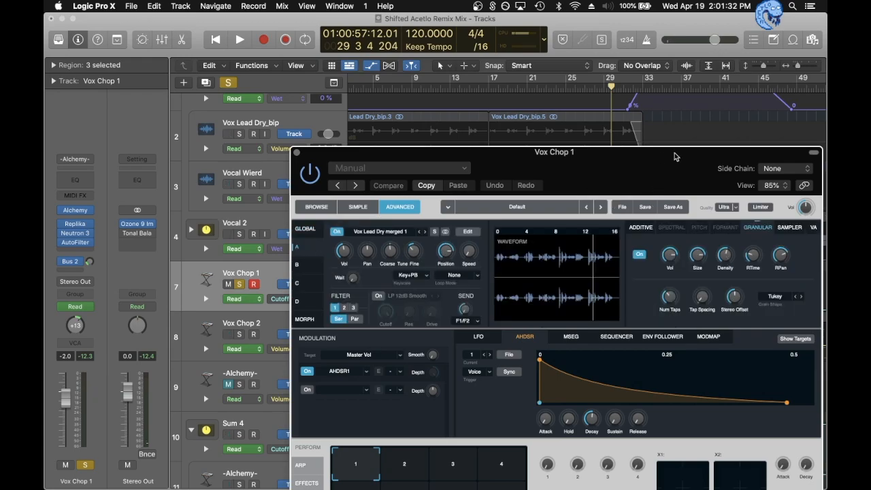
left_click_drag(675, 157, 585, 63)
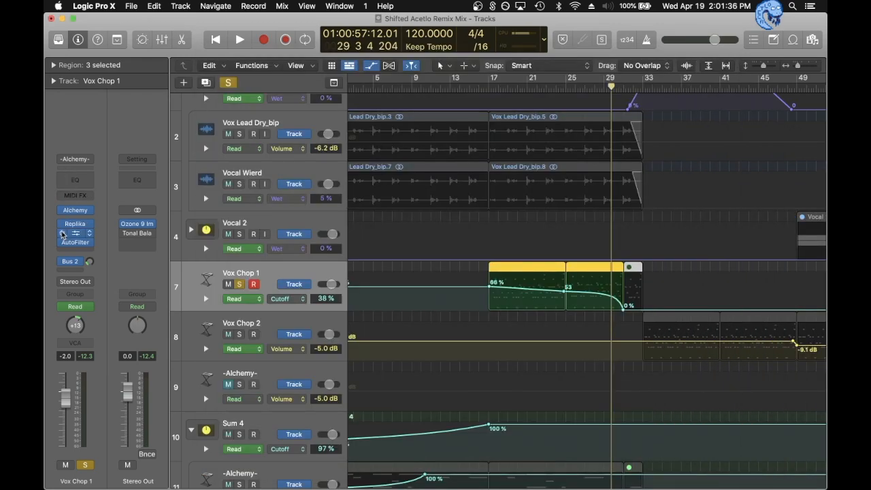
key("ctrl+s")
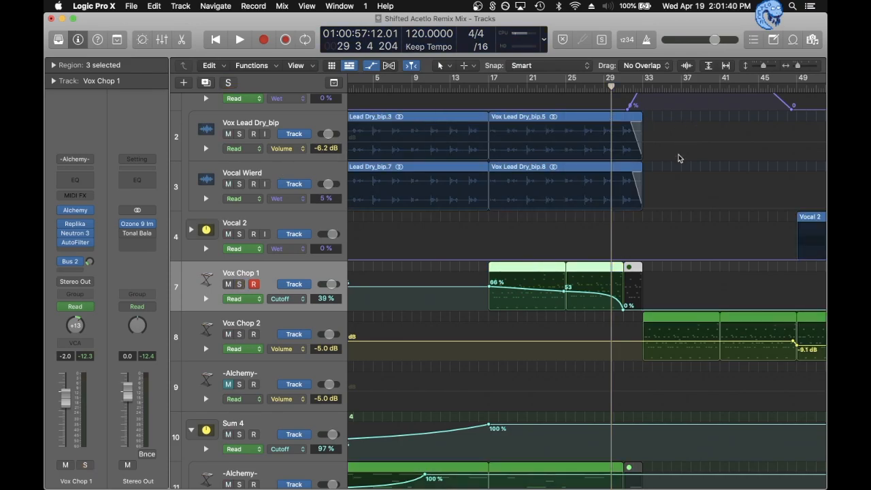
- Solo the Percussion stack on track 17 and play it from bar 9
scroll(664, 169, "down", 15)
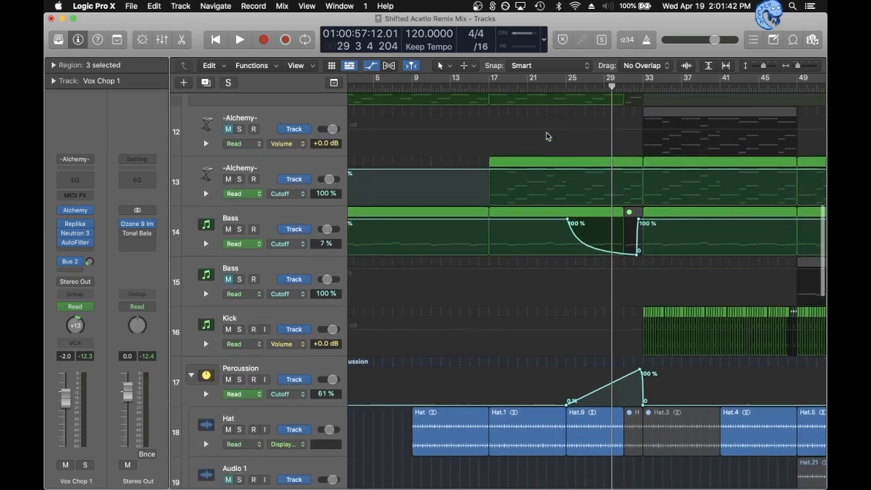
scroll(546, 134, "down", 4)
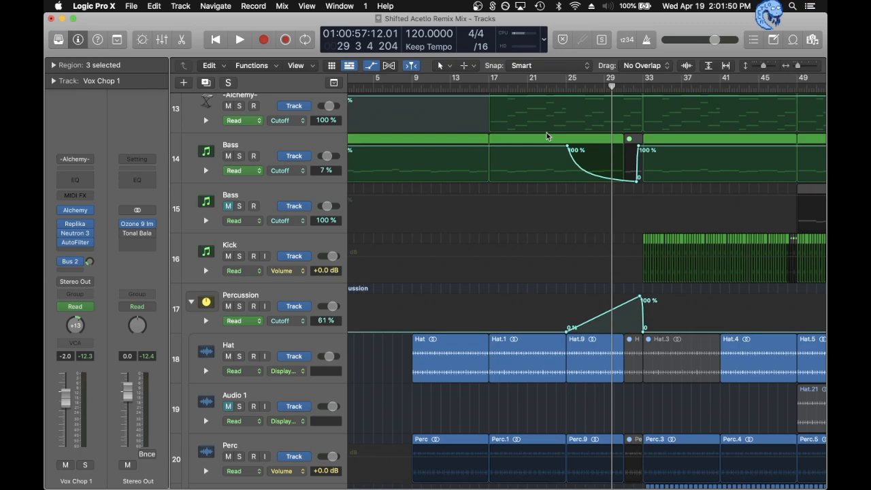
scroll(547, 132, "down", 6)
left_click(240, 193)
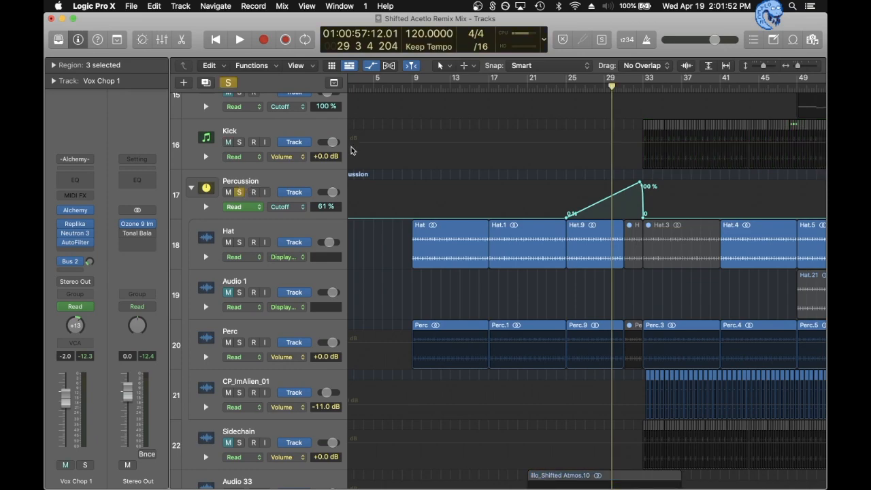
left_click(412, 88)
key("space")
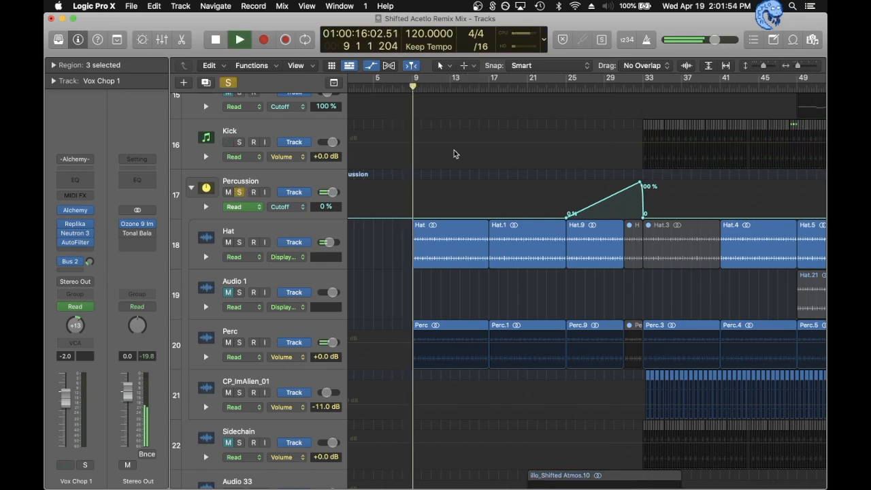
- Solo the Perc track inside the Percussion stack during playback and unsolo it again
scroll(444, 196, "down", 1)
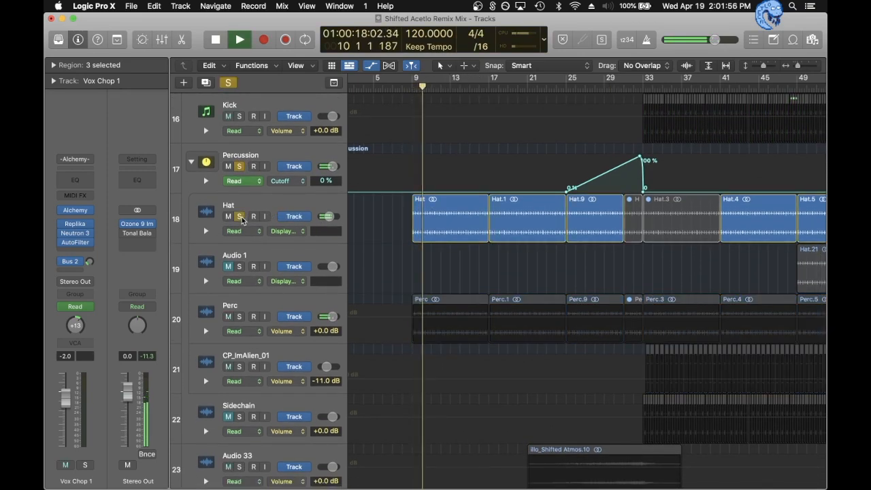
left_click(239, 316)
left_click(239, 316)
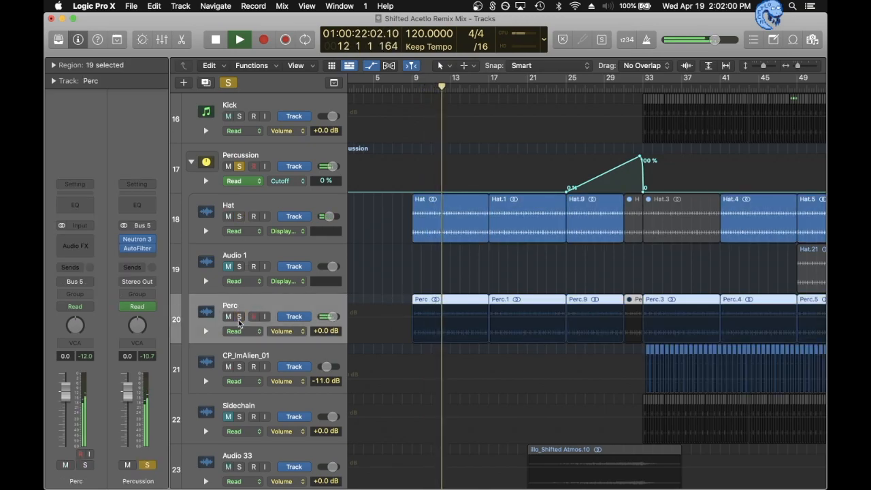
- Solo and unsolo the Hat track during playback, then review the Percussion stack's effects, unsolo it and stop playback
left_click(238, 218)
left_click(238, 217)
left_click(238, 217)
left_click(277, 159)
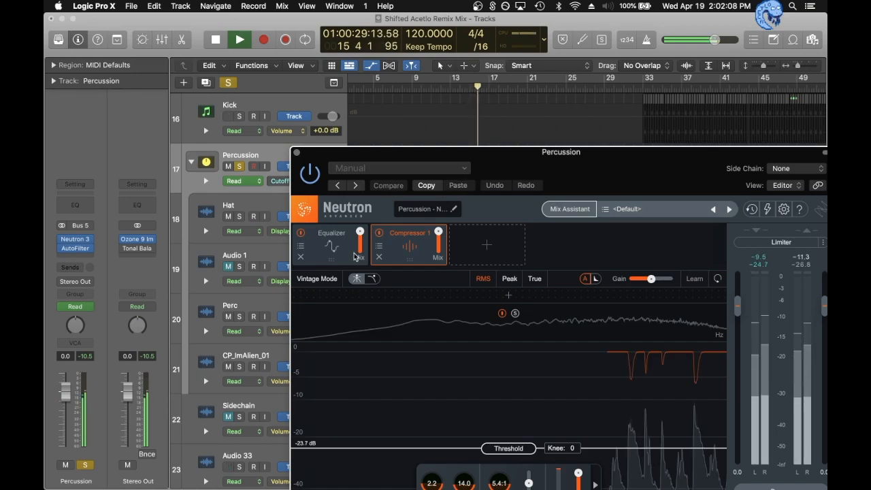
left_click(354, 256)
left_click(297, 153)
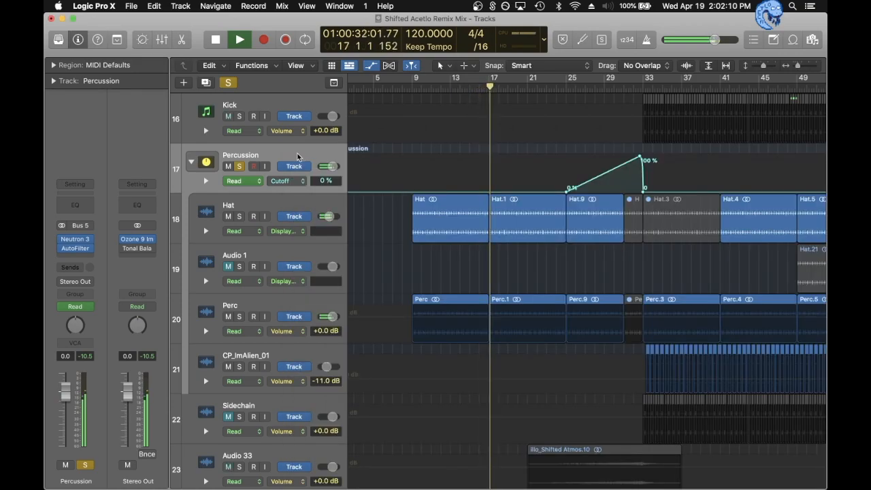
scroll(540, 173, "down", 2)
scroll(540, 174, "down", 5)
key("space")
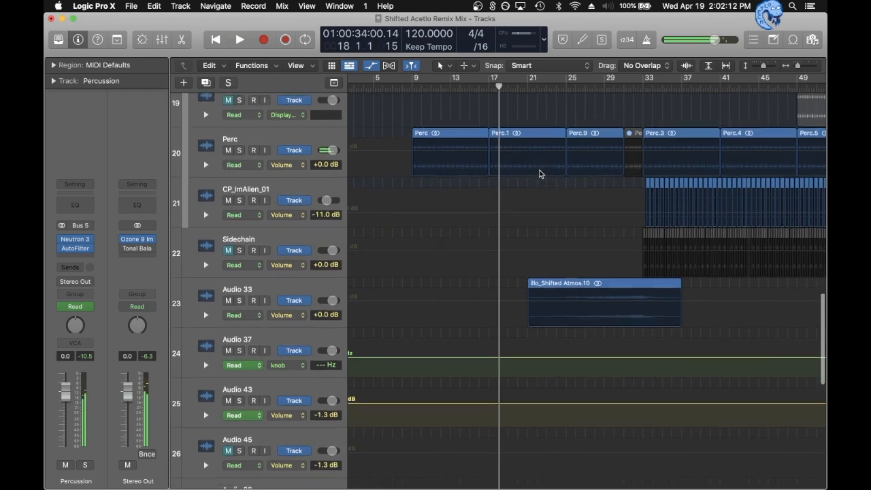
- Solo Audio 33, play its Shifted Atmos region from about bar 28, and unsolo the track
left_click(239, 294)
left_click(594, 105)
key("space")
left_click(281, 279)
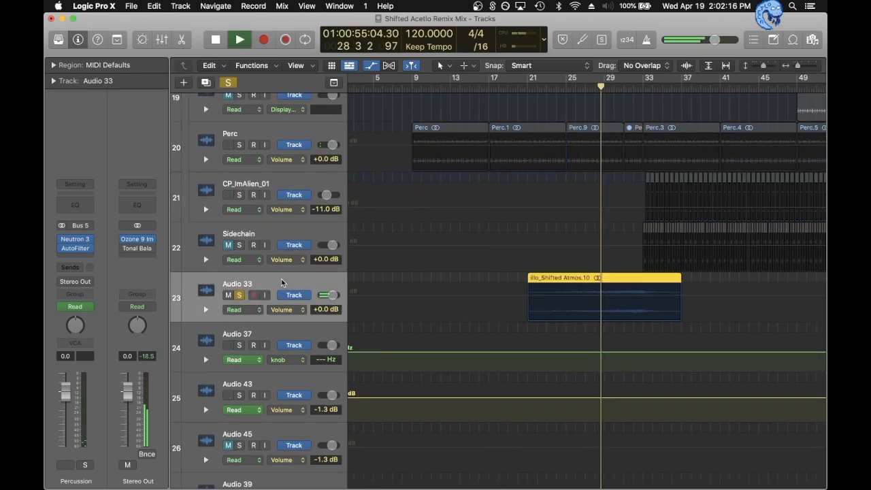
key("space")
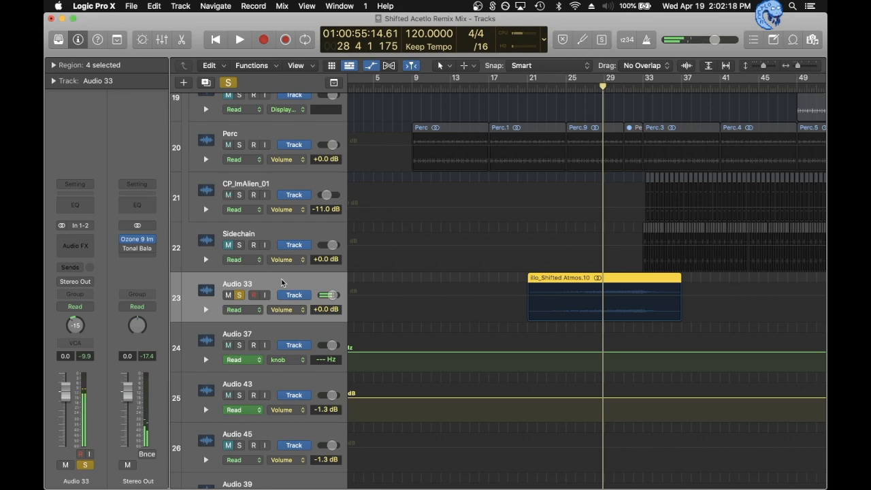
left_click(238, 294)
- Hide the track automation, fit the tracks in a compact view, and play the full mix from bar 30
scroll(237, 297, "down", 5)
key("a")
left_click(584, 286)
scroll(442, 239, "up", 3)
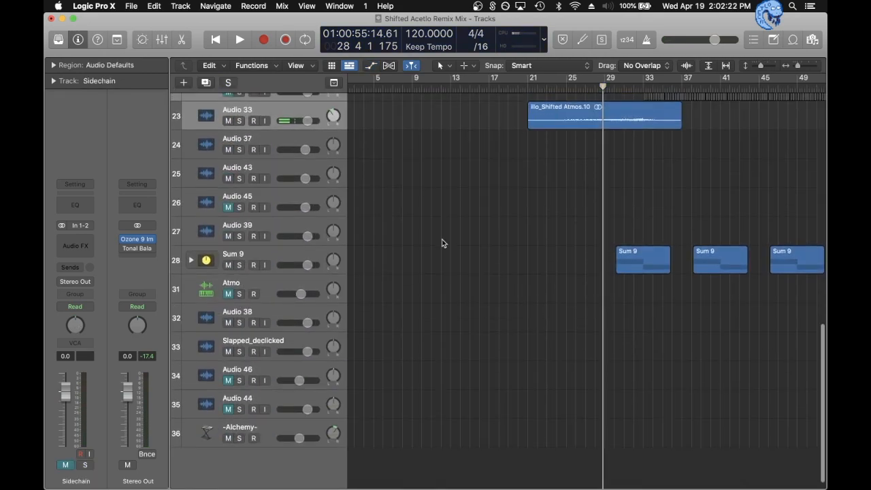
key("z")
key("z")
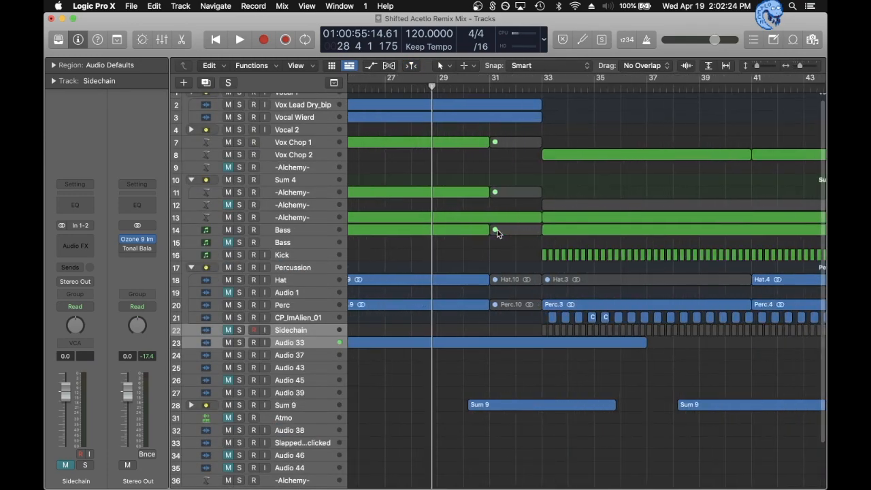
left_click(456, 87)
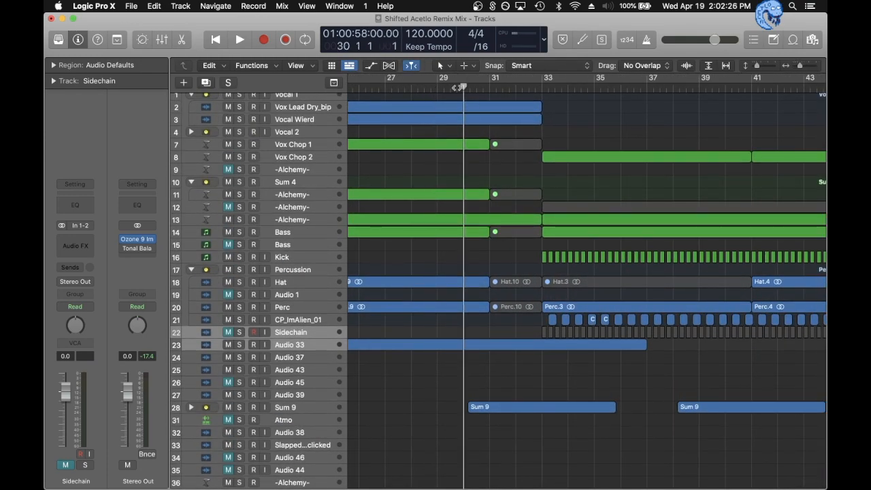
key("space")
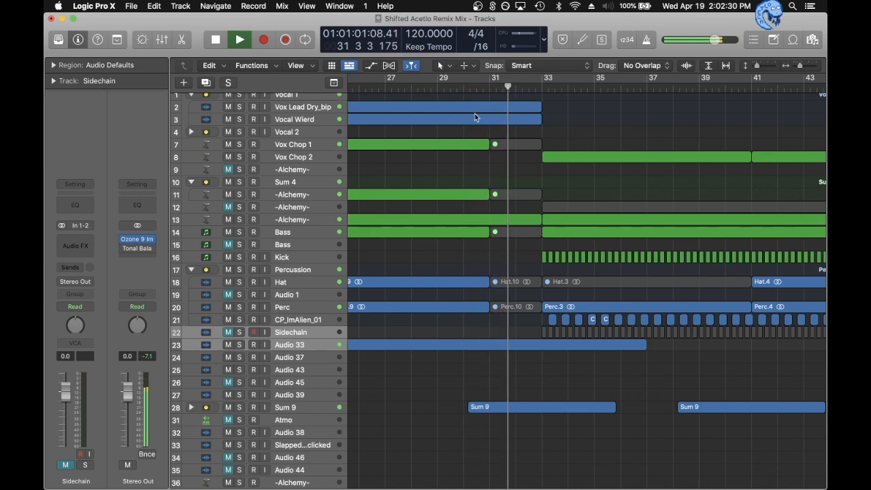
- Show the track automation, stop playback, and inspect the Vocal 1 stack's Wet automation leading into bar 33
left_click(295, 107)
key("a")
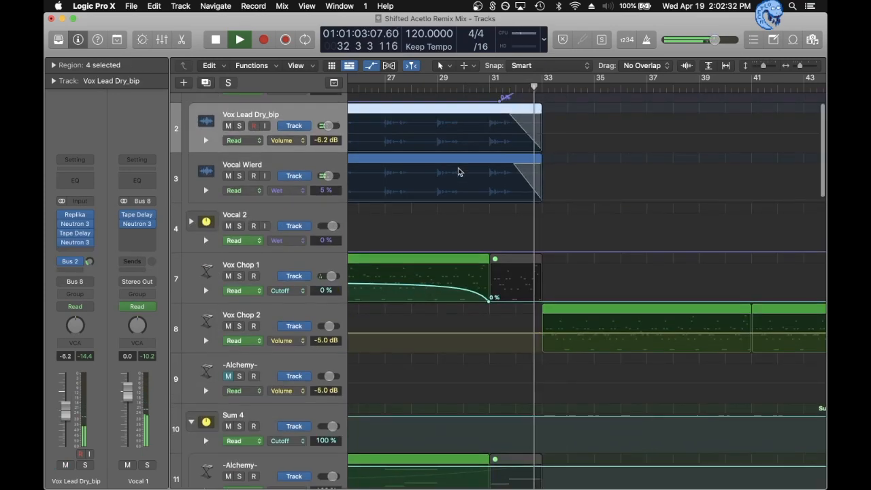
left_click(517, 195)
scroll(500, 185, "up", 4)
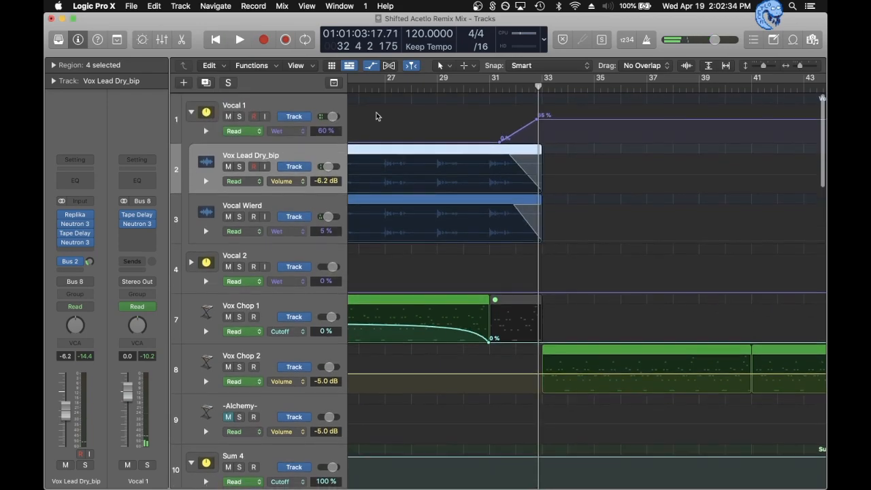
left_click(278, 102)
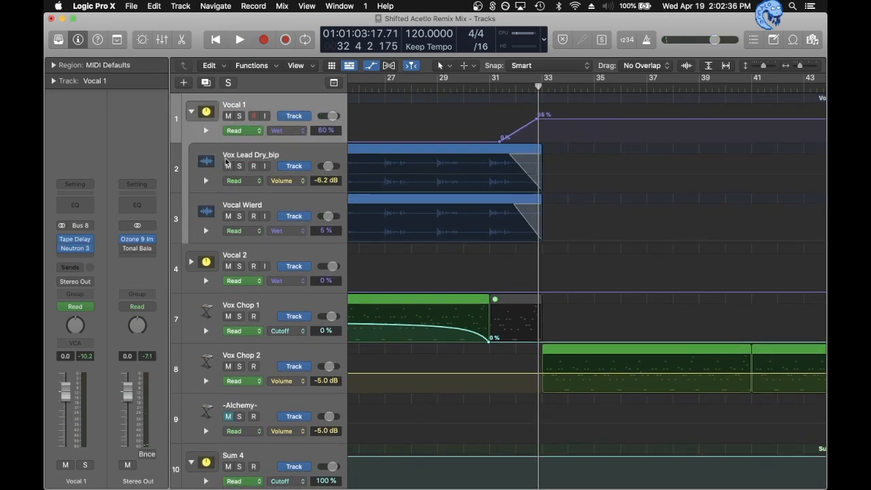
- Hide the automation, solo the Vocal 1 stack, play it from bar 31, and unsolo it
left_click(486, 88)
key("a")
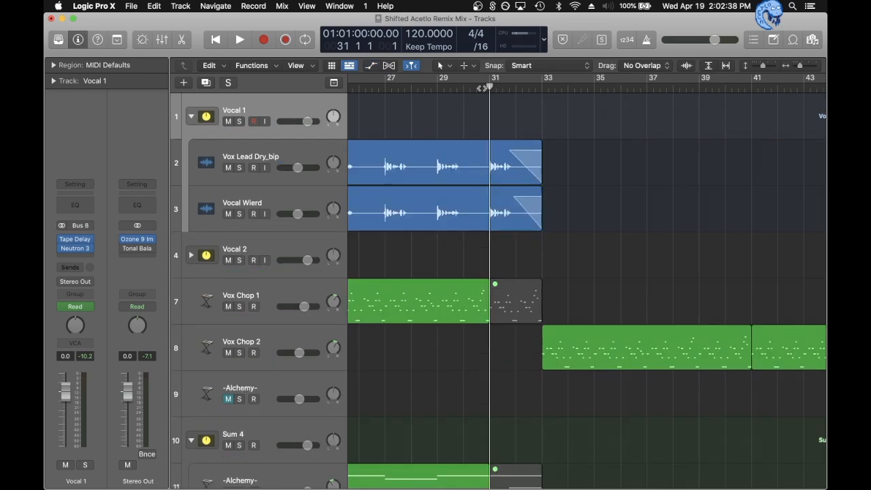
key("s")
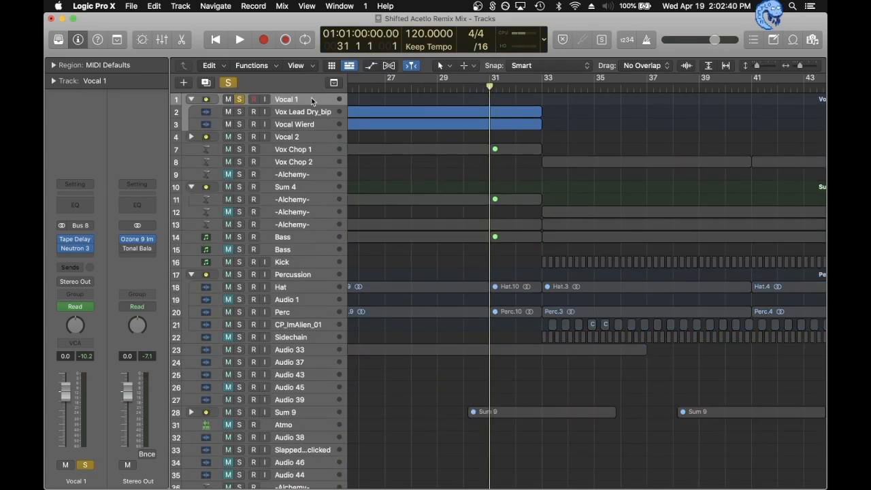
key("space")
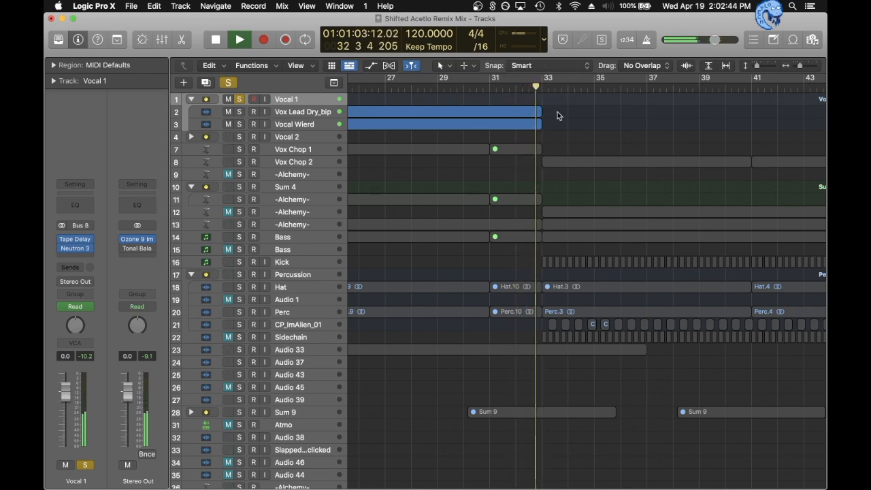
key("space")
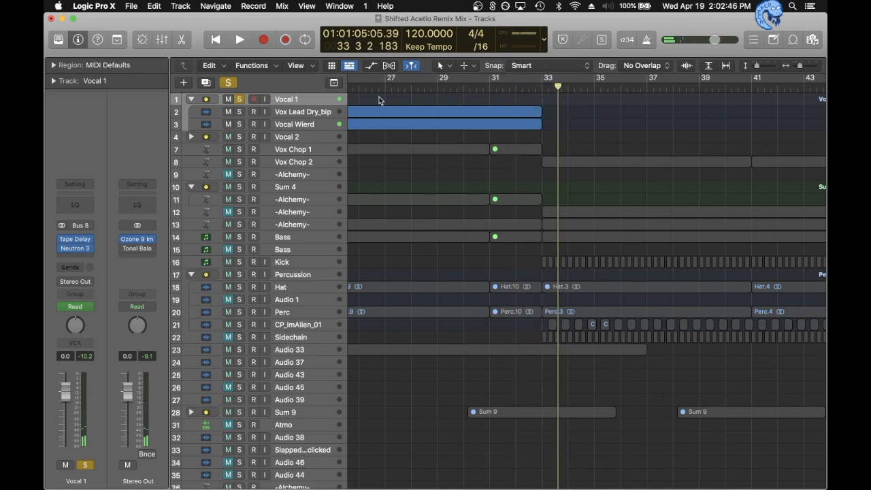
left_click(239, 99)
- Play the full mix from bar 33, stop it, and look over the tracks active in that section
left_click(544, 89)
scroll(473, 119, "right", 4)
key("space")
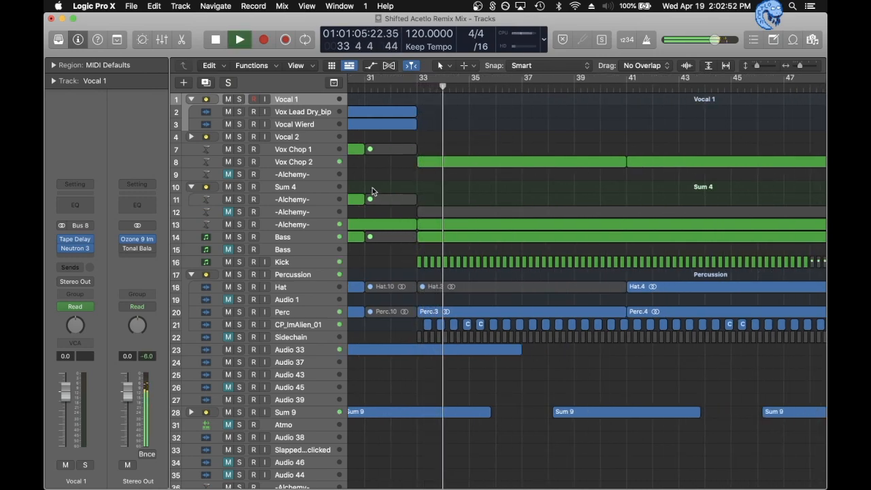
scroll(372, 188, "up", 3)
scroll(373, 189, "up", 5)
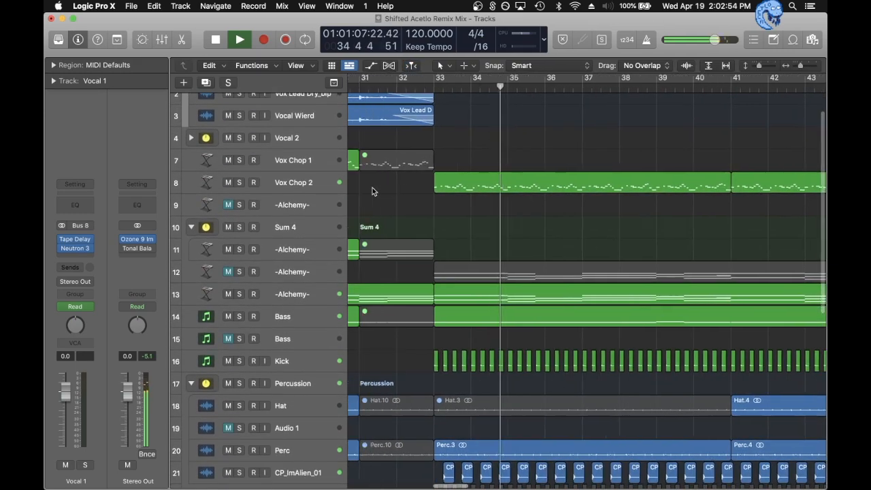
key("space")
scroll(513, 190, "right", 3)
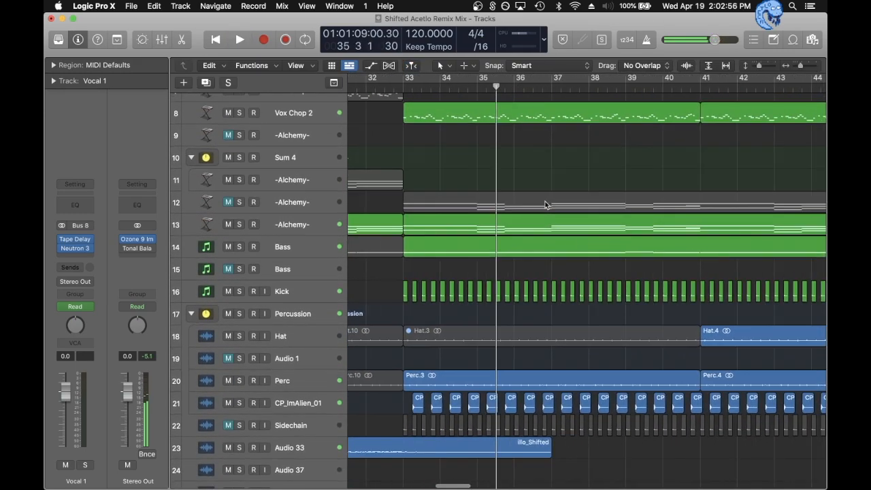
scroll(441, 252, "down", 5)
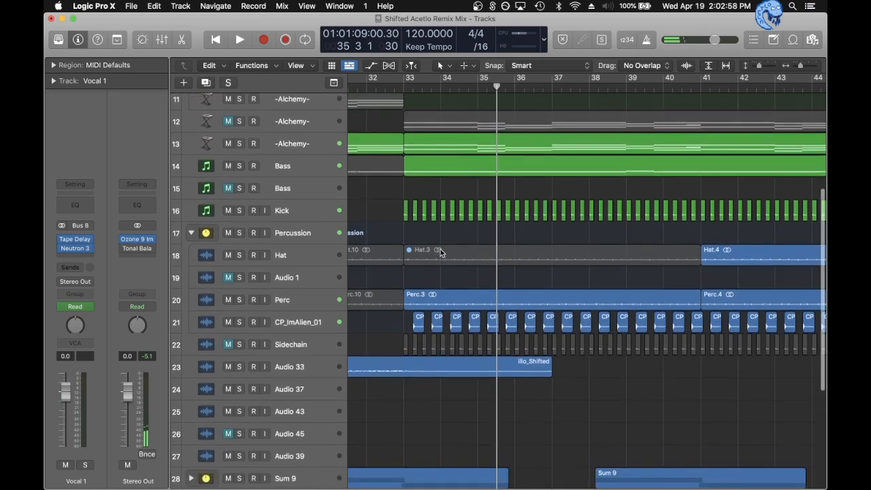
scroll(440, 252, "up", 7)
- Solo the Vox Chop 1 track and play it from bar 25
left_click(286, 132)
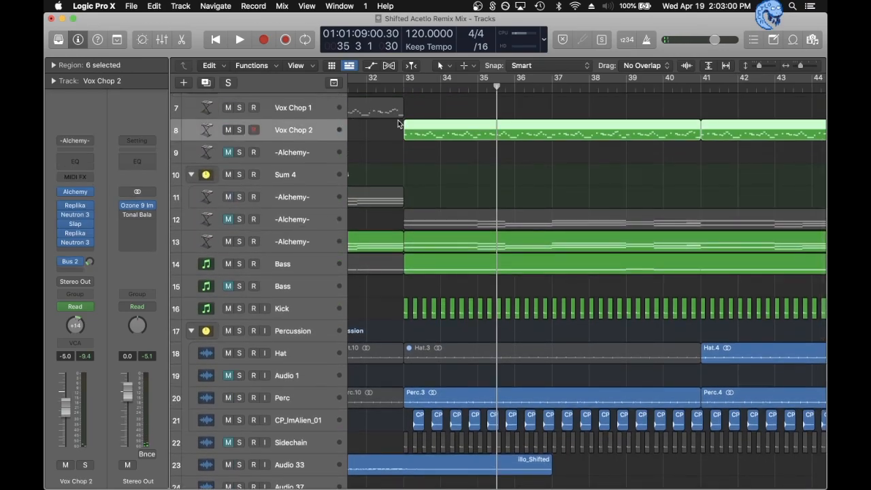
scroll(413, 106, "left", 5)
key("super+Left")
left_click(395, 86)
left_click(272, 112)
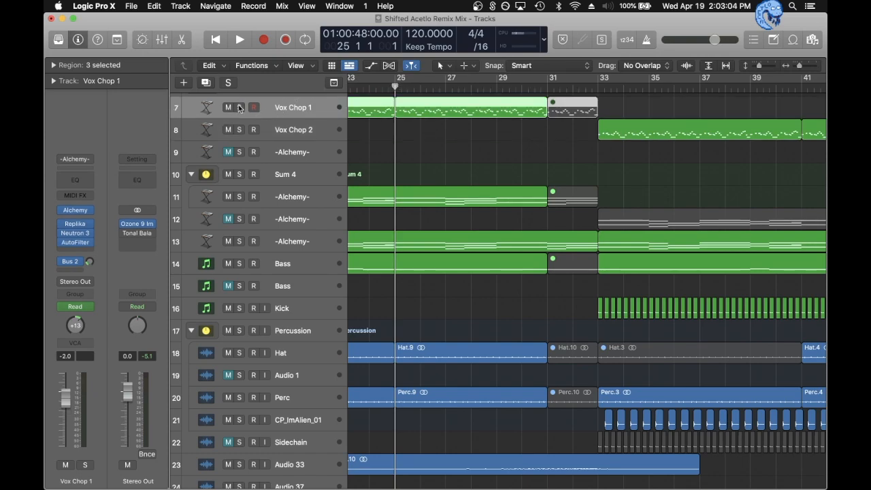
left_click(239, 109)
key("space")
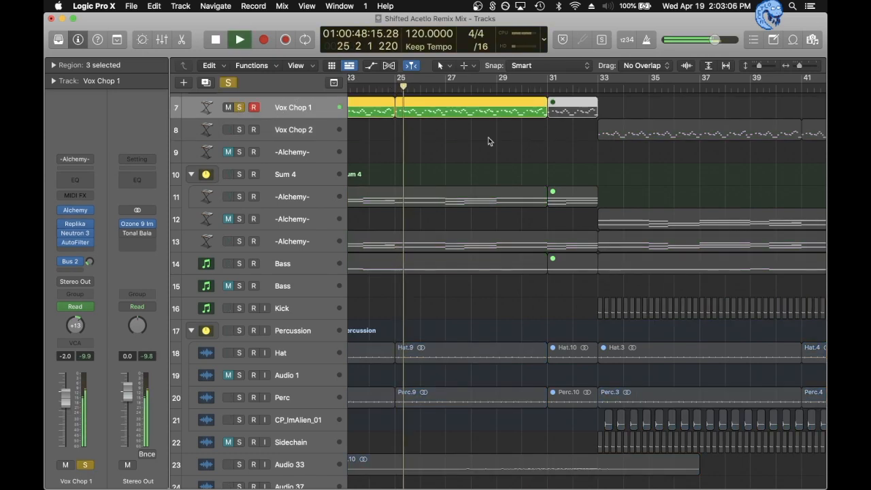
key("space")
- Unsolo Vox Chop 1, solo Vox Chop 2 instead, and play it from bar 33
left_click(600, 87)
left_click(239, 108)
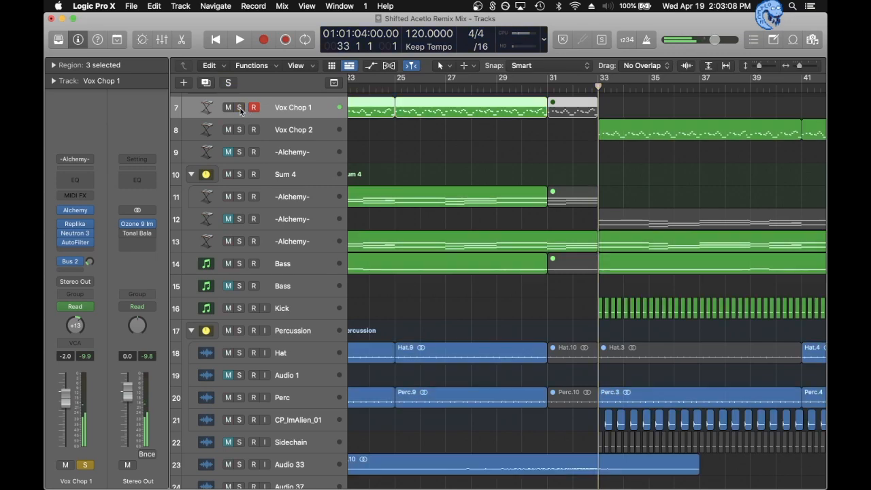
left_click(240, 130)
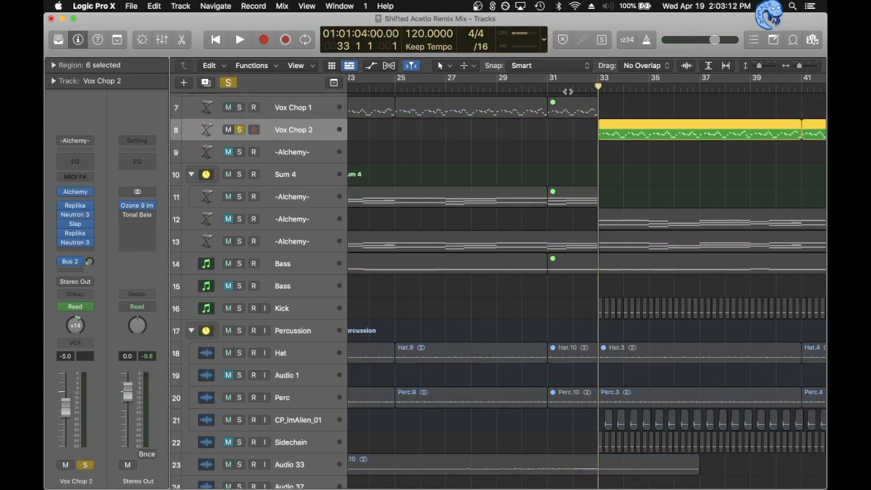
key("space")
key("space")
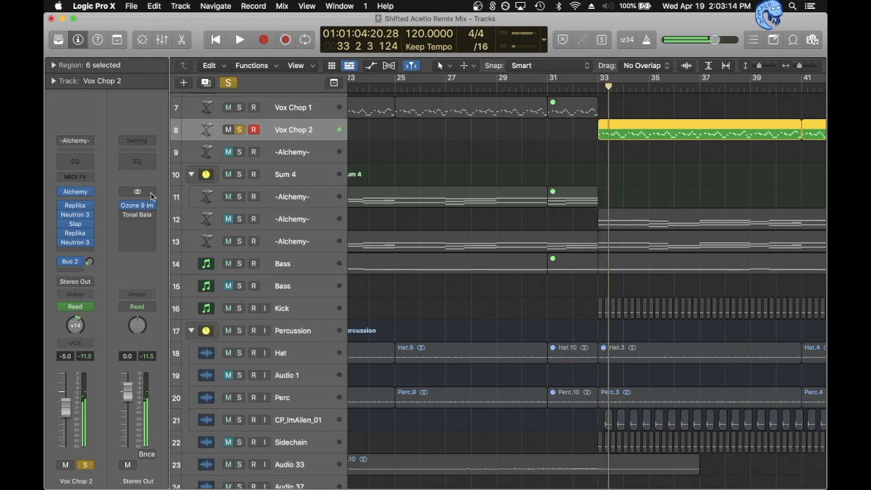
- Open the Slap effect on Vox Chop 2, examine it during playback, and close its window
left_click(75, 224)
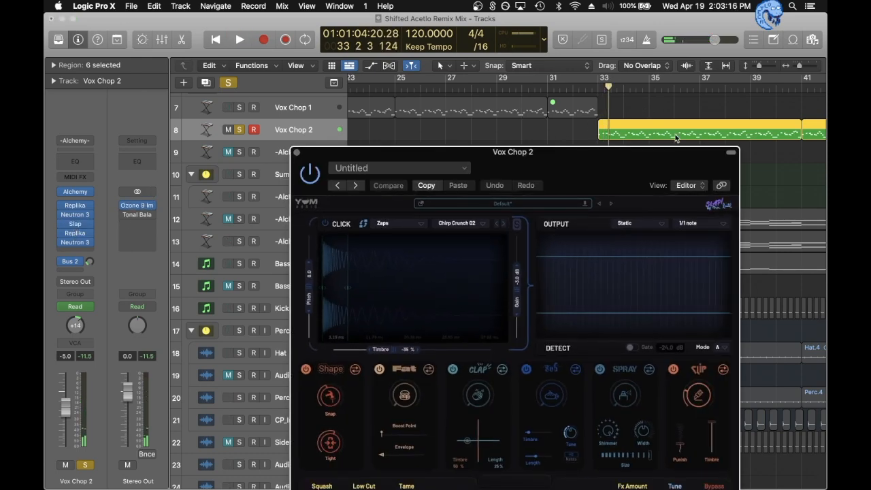
left_click_drag(585, 192, 530, 69)
key("space")
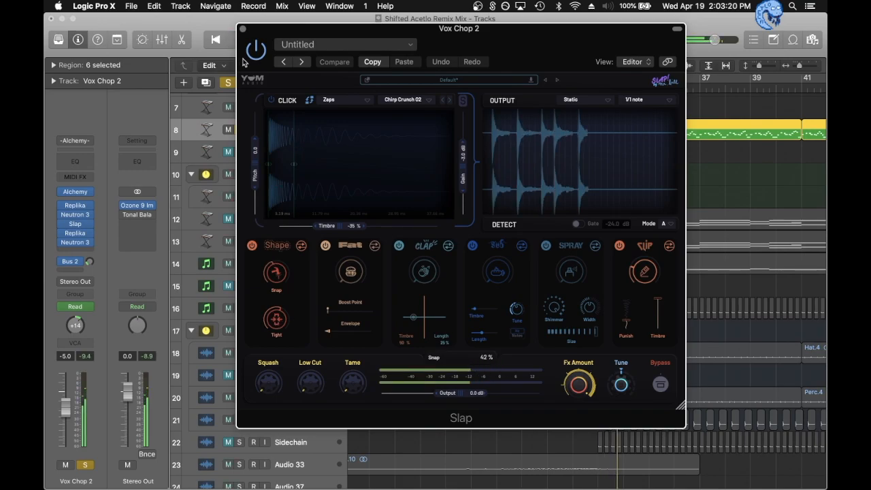
left_click(243, 29)
- Examine the Replika delay placed after Slap on Vox Chop 2, close its window, and unsolo the track
mouse_move(77, 236)
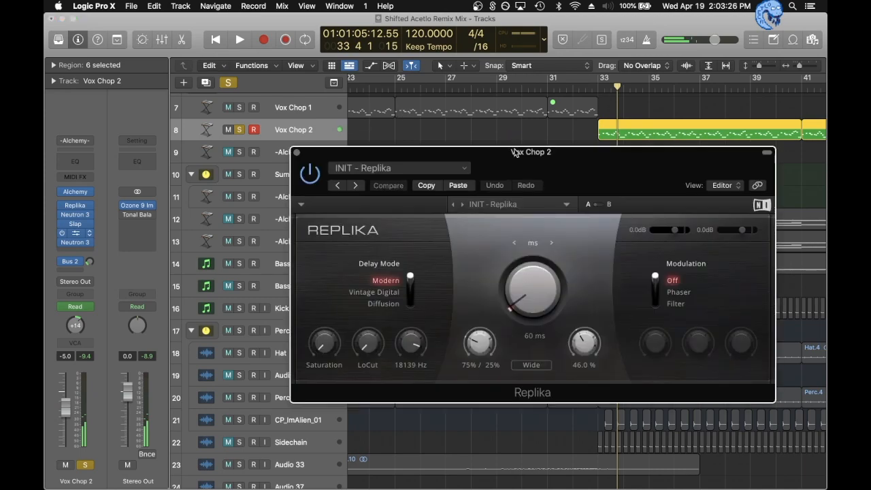
left_click_drag(516, 165, 460, 99)
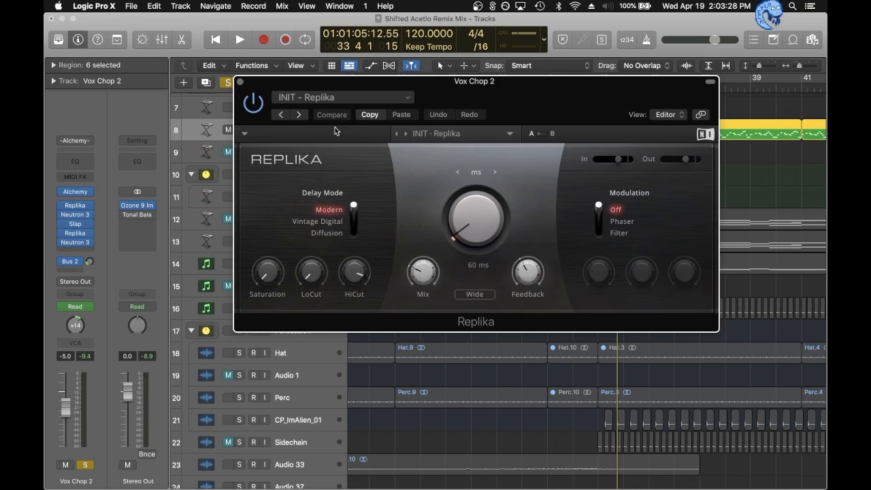
left_click(238, 83)
left_click(239, 82)
- Play the full mix from bar 33 and widen the arrangement view to look over the sections up to bar 121
key("space")
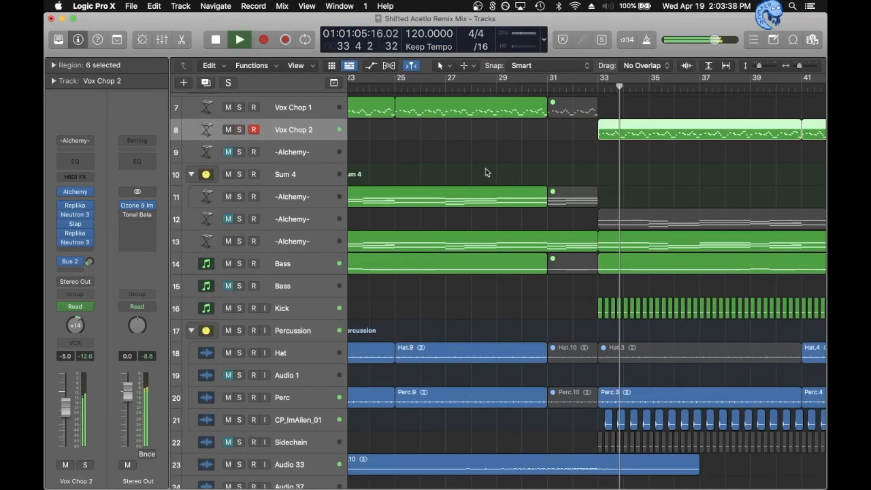
scroll(509, 180, "right", 8)
key("super+Left")
key("super+Left")
key("super+Left")
key("super+Left")
key("super+Left")
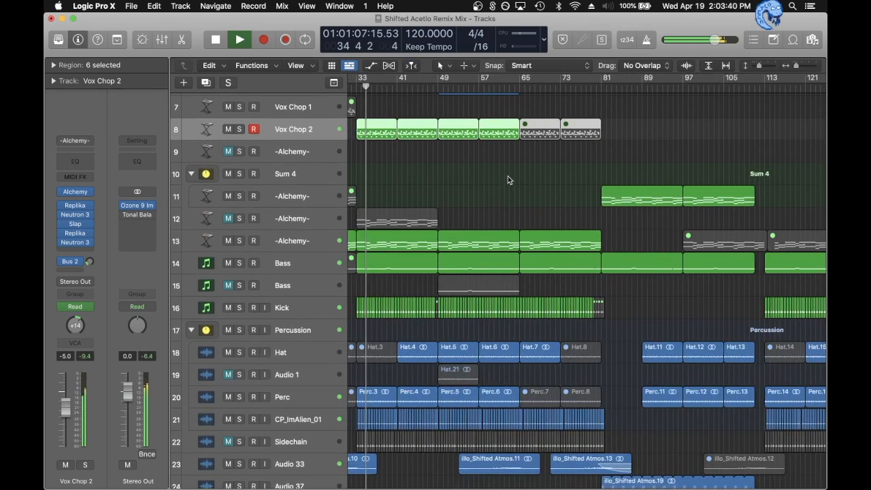
scroll(508, 176, "up", 2)
scroll(507, 175, "down", 5)
scroll(508, 176, "up", 5)
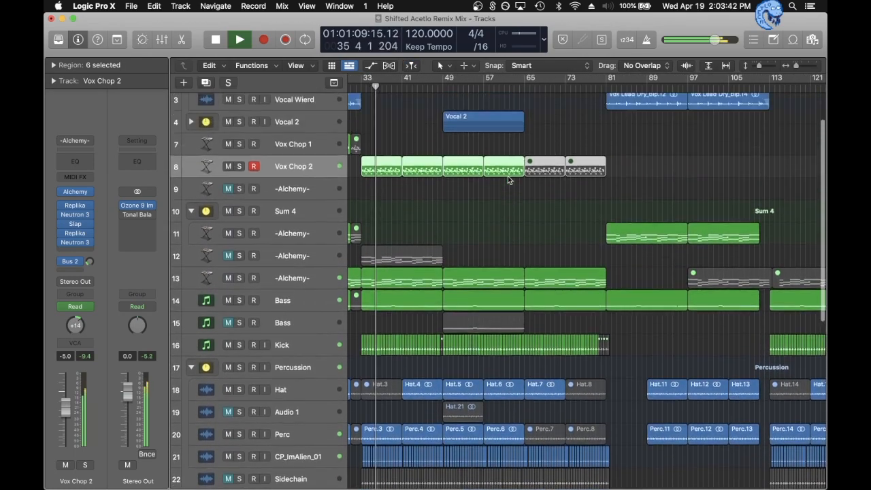
scroll(507, 177, "up", 3)
- Play the full mix from about bar 43, stop it, and place the playhead at bar 49
left_click(411, 89)
key("space")
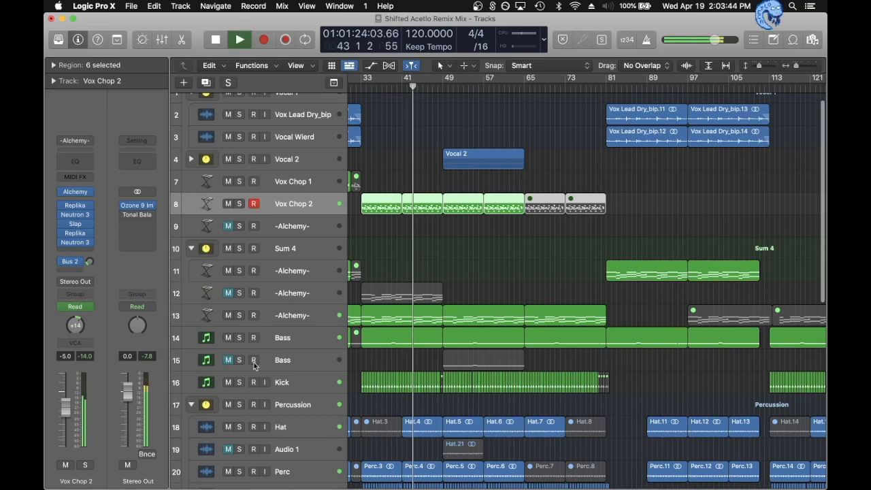
key("space")
left_click(443, 87)
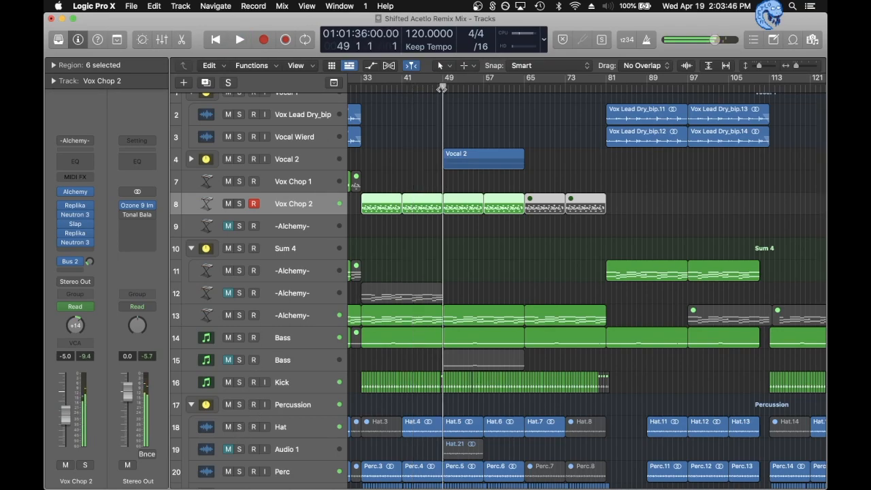
- Show the track automation and examine the volume automation on Vox Chop 2 around bar 49
key("a")
scroll(368, 241, "down", 10)
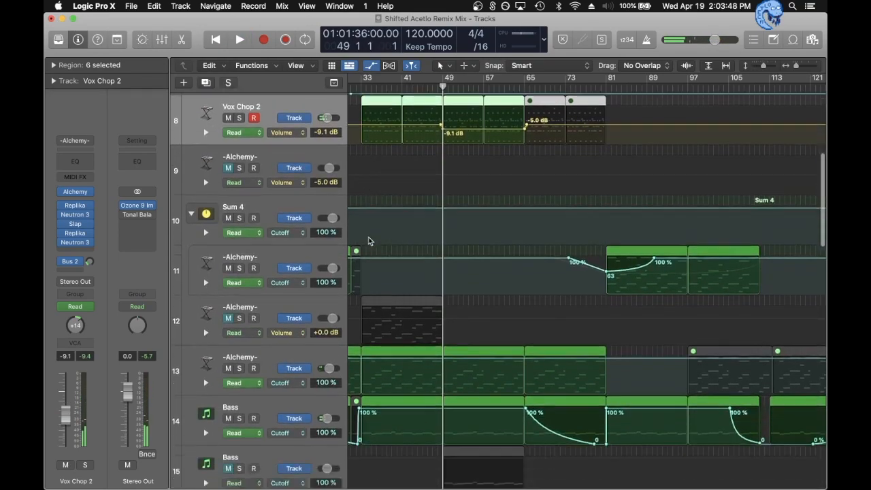
scroll(369, 241, "up", 8)
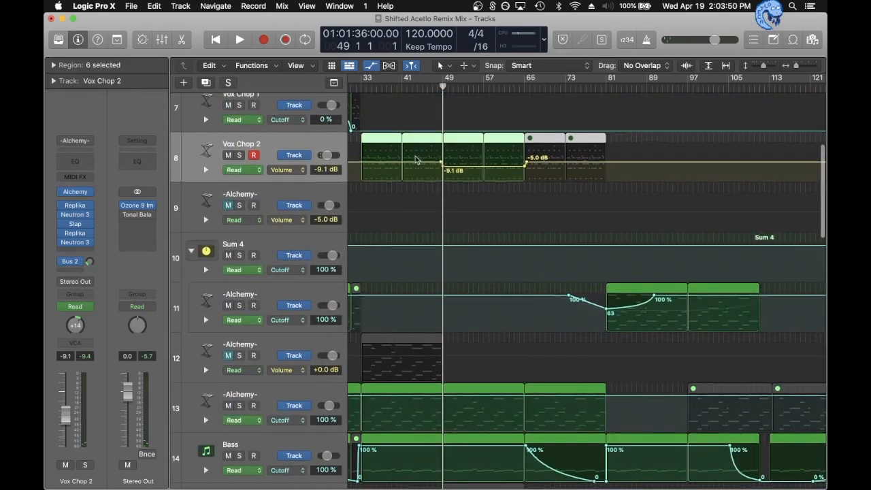
scroll(379, 156, "up", 2)
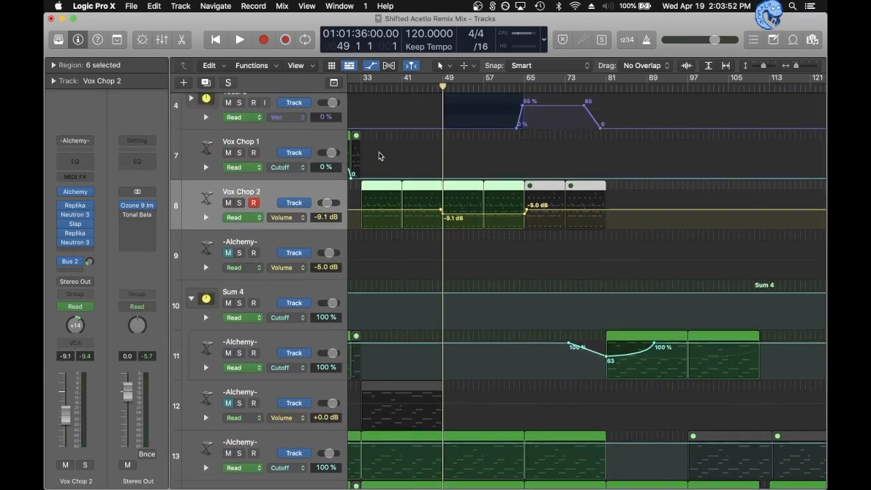
- Solo Vox Chop 2, play it briefly from bar 49, and unsolo it
key("s")
key("space")
key("space")
key("s")
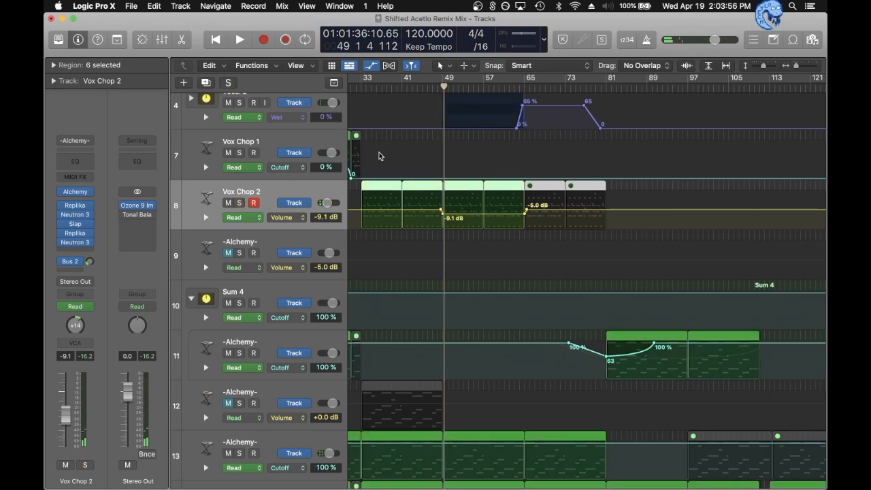
- Solo Vocal 2 and Vox Chop 2, play them together from about bar 47, and clear the solos
scroll(379, 156, "up", 6)
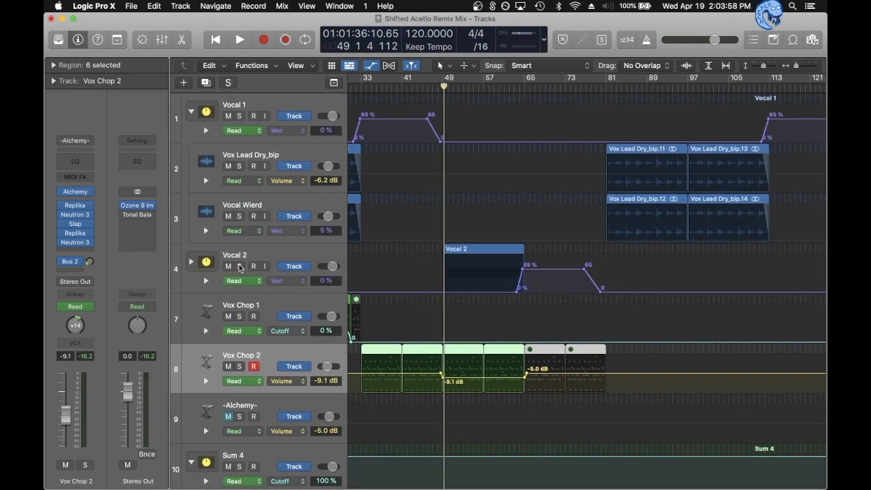
left_click(240, 266)
key("space")
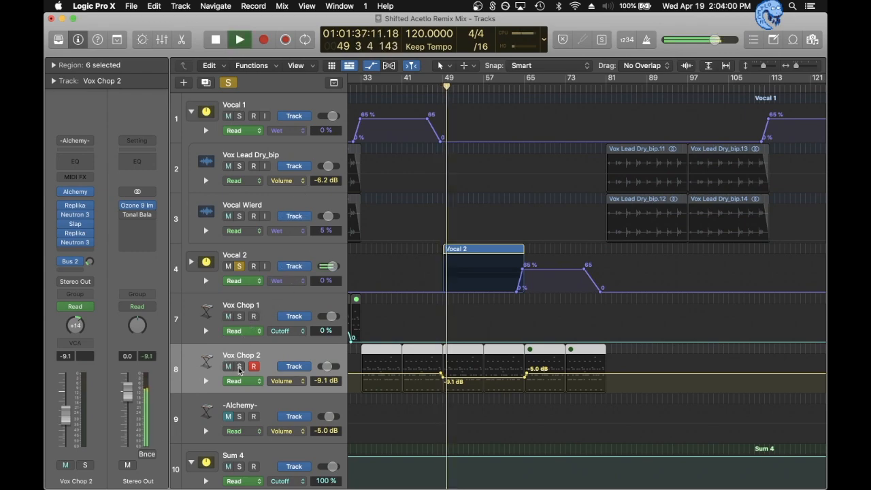
left_click(240, 368)
left_click(432, 87)
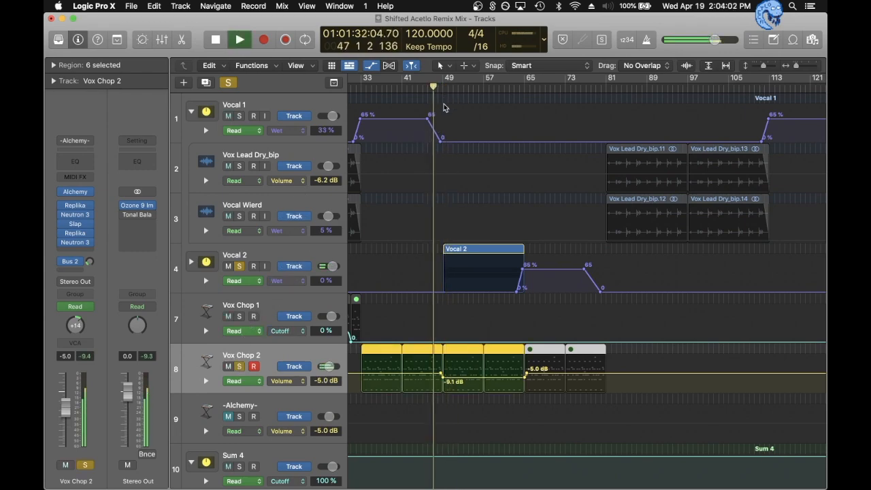
left_click(228, 82)
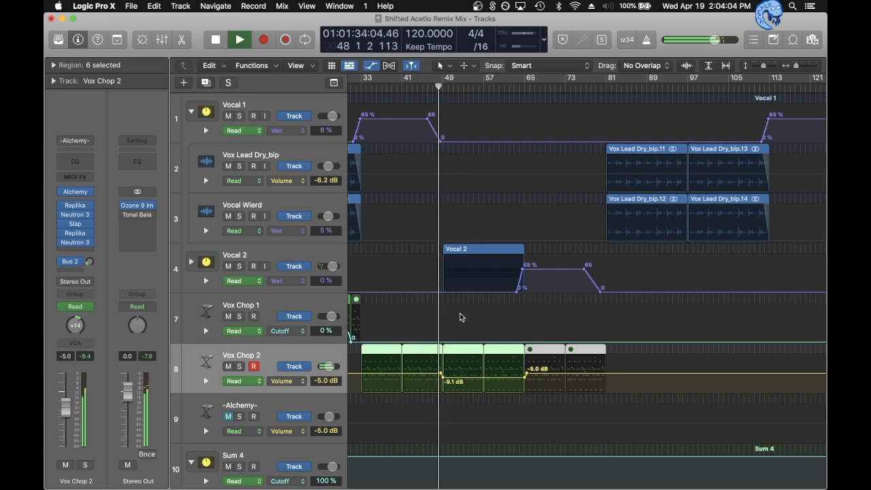
- Play the full mix on past bar 49 while looking over the whole arrangement down to the percussion and atmosphere tracks, and stop playback
scroll(492, 286, "down", 15)
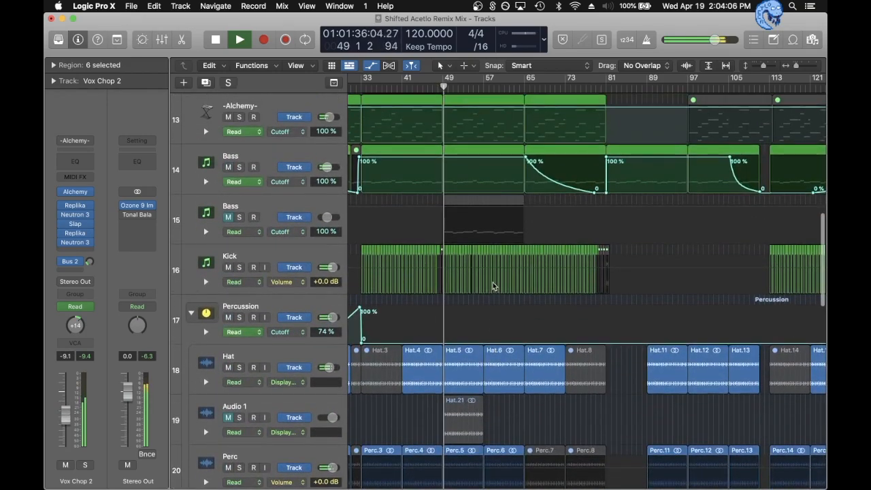
key("super+Left")
key("super+Left")
key("super+Left")
scroll(493, 286, "down", 2)
scroll(493, 286, "down", 10)
scroll(494, 286, "up", 7)
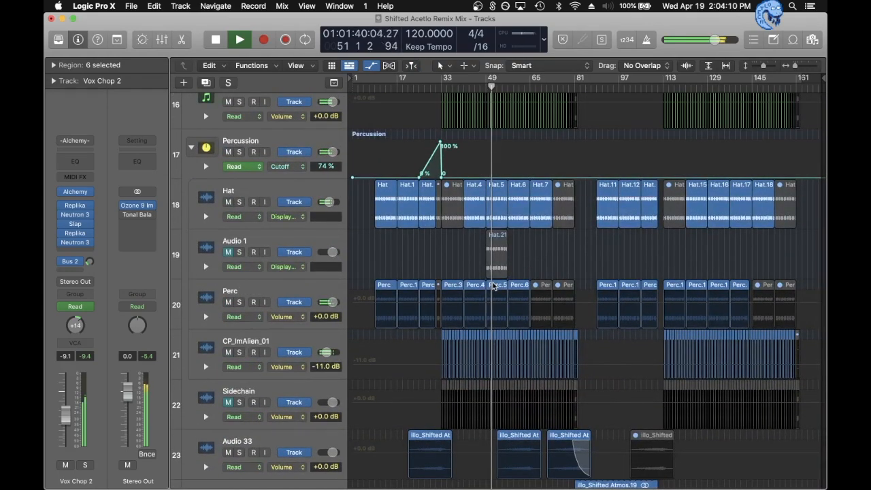
scroll(494, 286, "up", 5)
key("space")
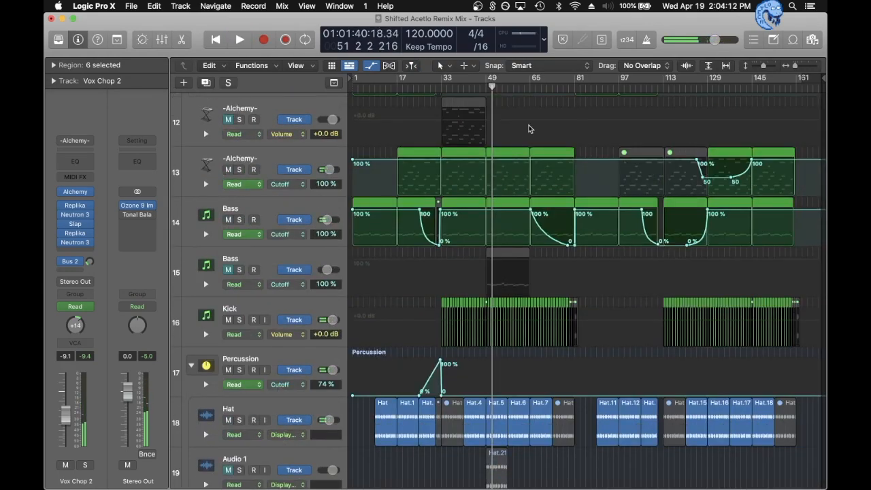
- Play the full mix from bar 65 and examine the automation on the vocal, Alchemy and Bass tracks
left_click(511, 86)
left_click(530, 86)
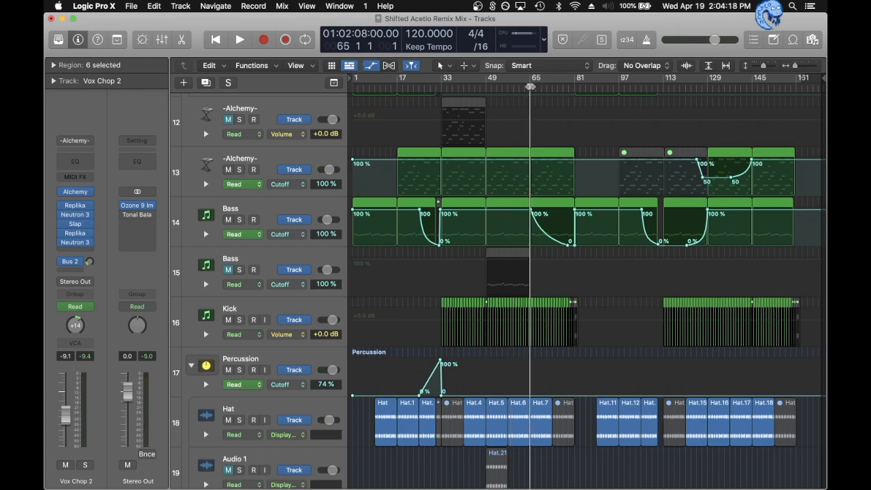
key("space")
scroll(524, 132, "up", 3)
scroll(524, 132, "up", 8)
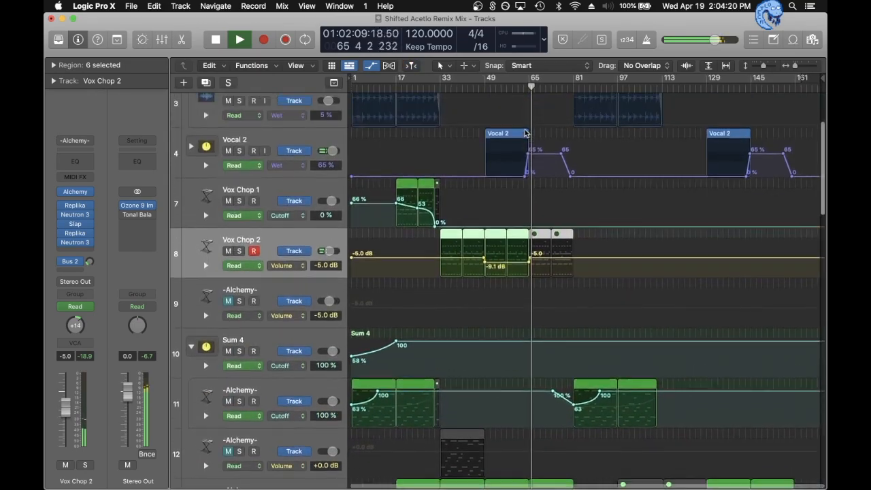
scroll(524, 132, "down", 7)
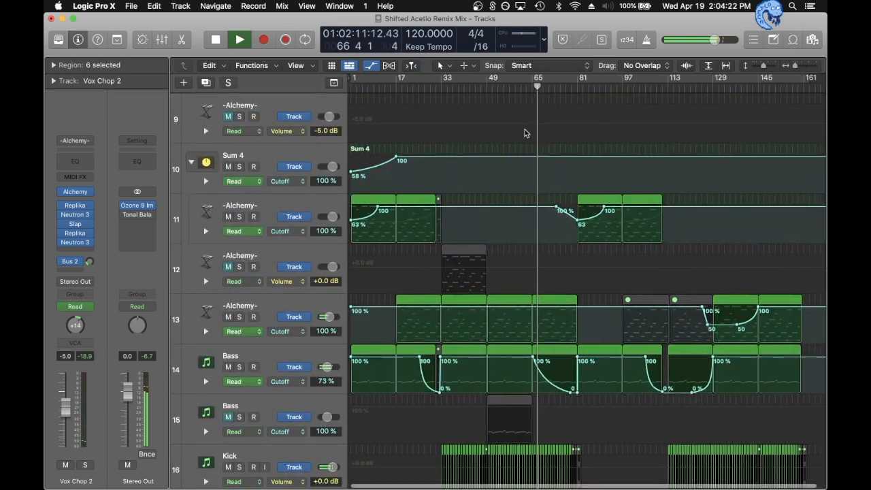
- Hide the track automation and play the full mix from bar 75
key("super+Right")
key("a")
key("super+Left")
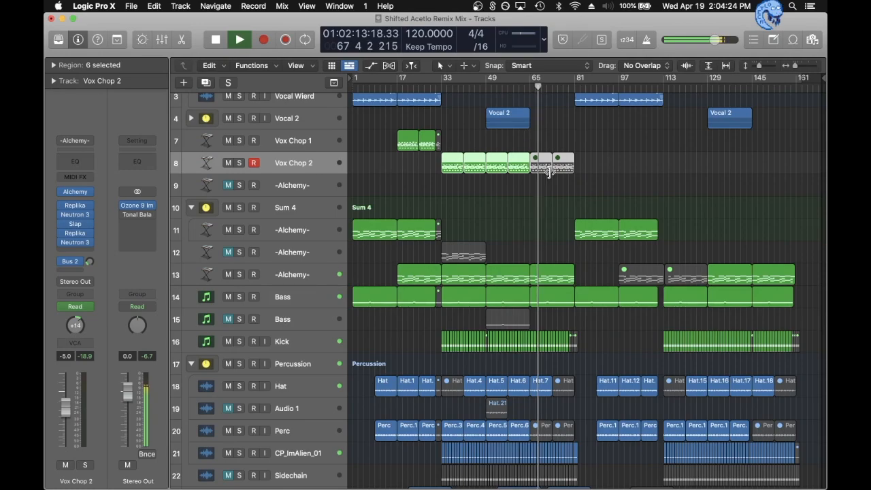
key("space")
left_click(558, 88)
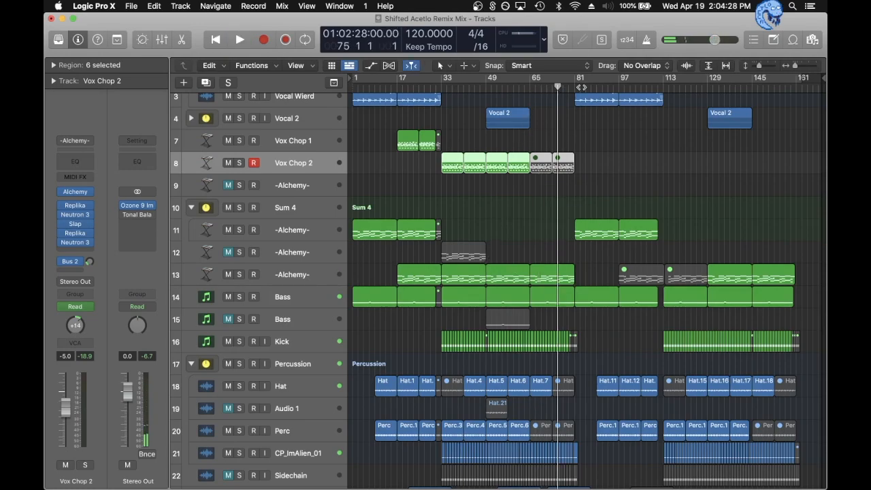
key("space")
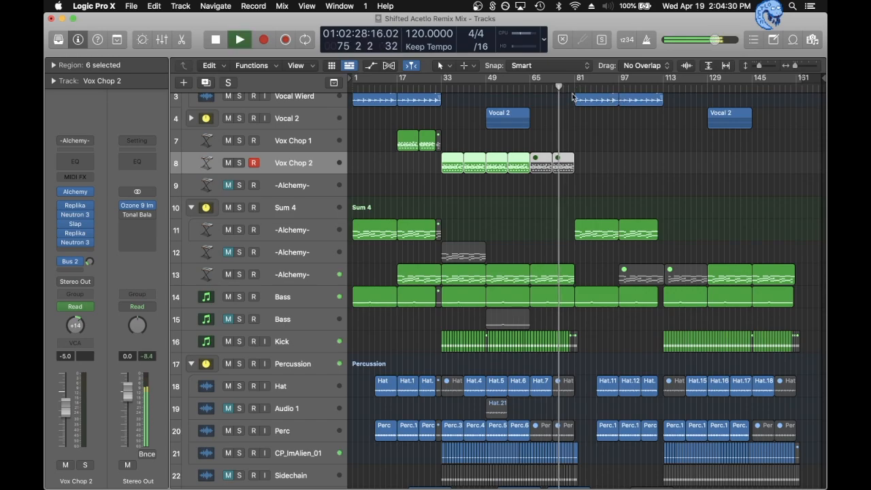
- Solo Audio 33 during playback to hear its atmosphere region before bar 81, and unsolo it
scroll(457, 257, "down", 5)
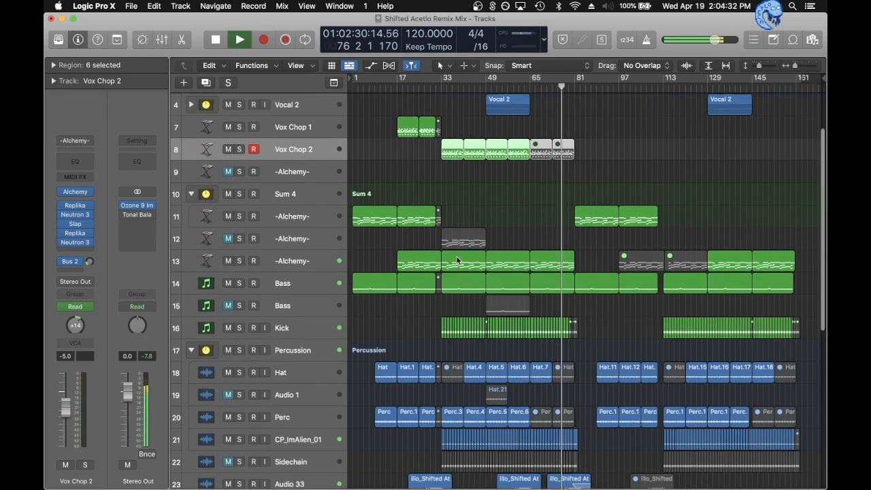
left_click(239, 407)
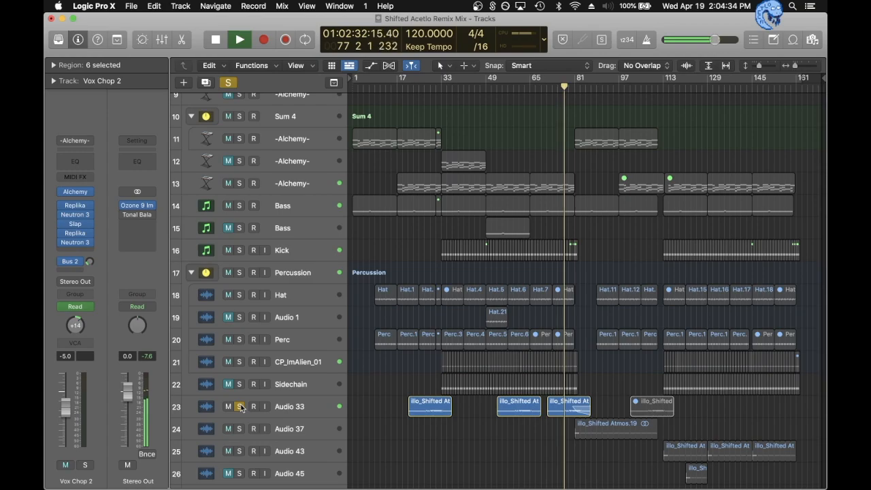
left_click(239, 406)
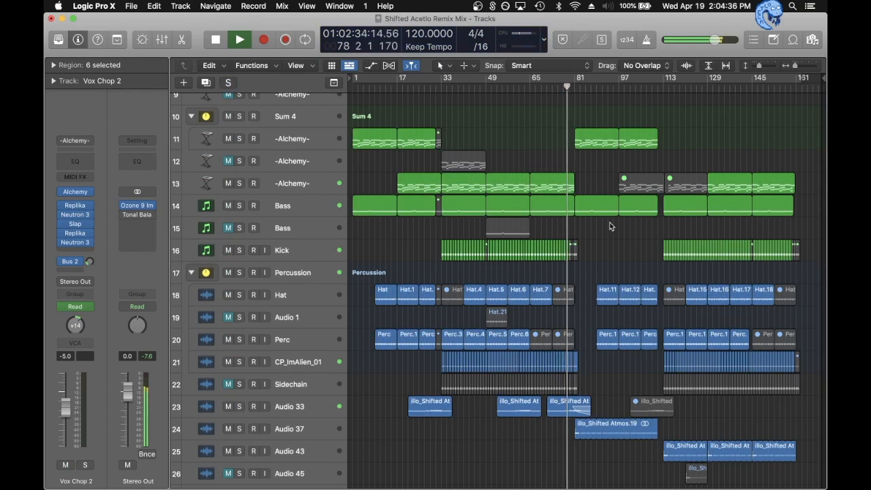
- Solo the Alchemy track on track 11 at bar 81, unsolo it, and select it to check its effects and automation
scroll(609, 227, "up", 4)
scroll(610, 226, "up", 1)
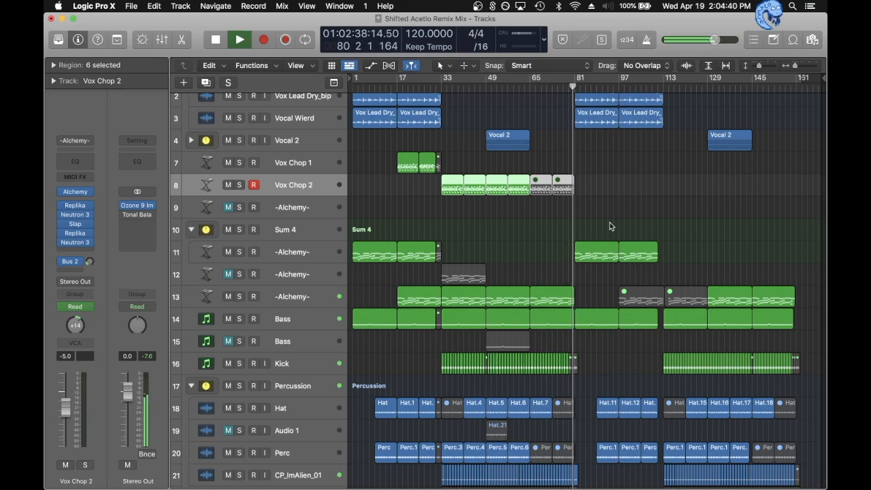
left_click(239, 252)
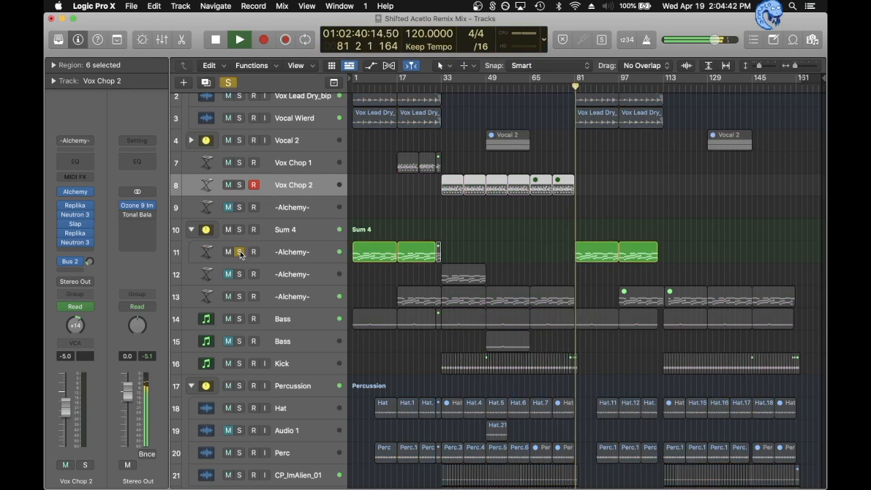
left_click(240, 252)
left_click(276, 256)
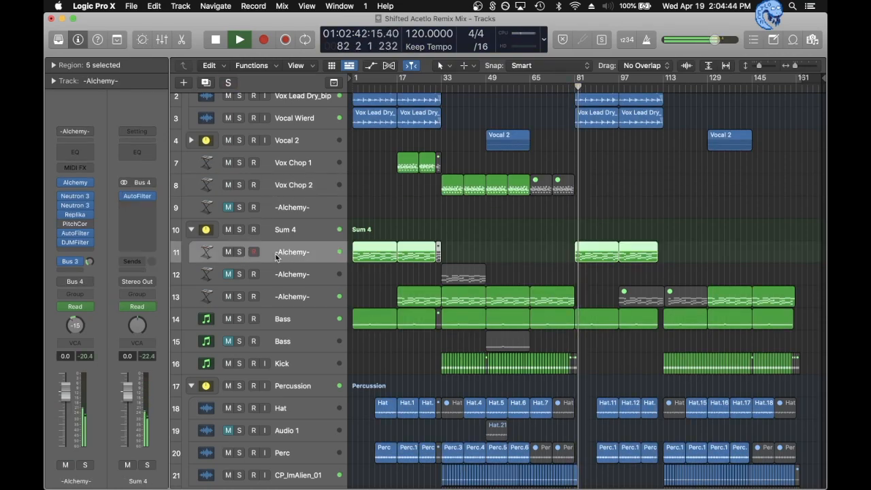
key("a")
key("a")
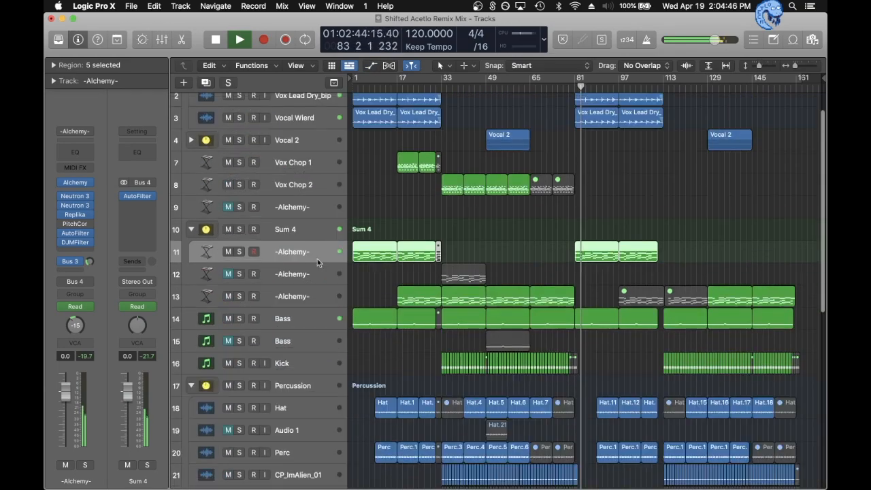
- Solo and select Audio 37, and play its Shifted Atmos region from bar 81
scroll(570, 268, "down", 1)
scroll(569, 267, "down", 4)
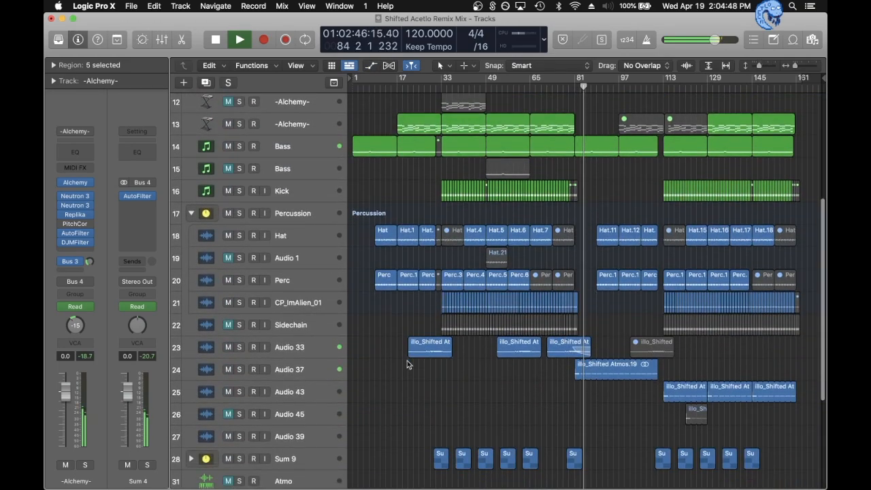
left_click(239, 370)
key("space")
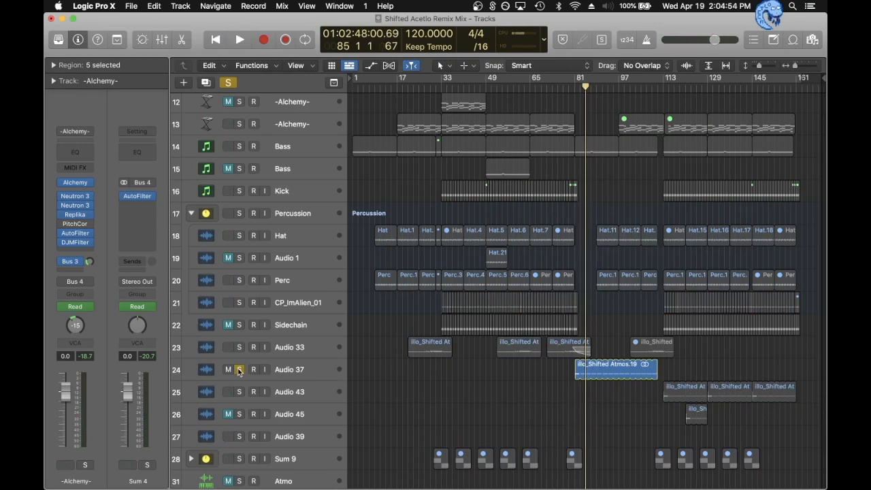
left_click(281, 376)
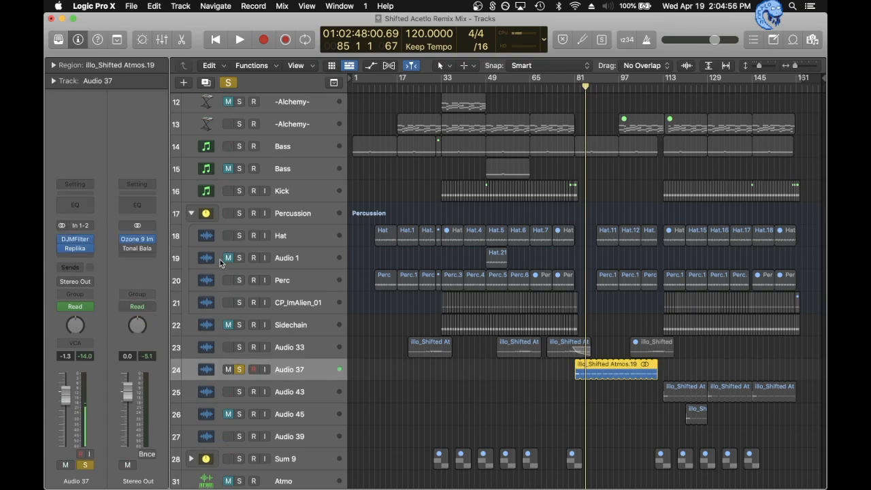
left_click(572, 89)
key("space")
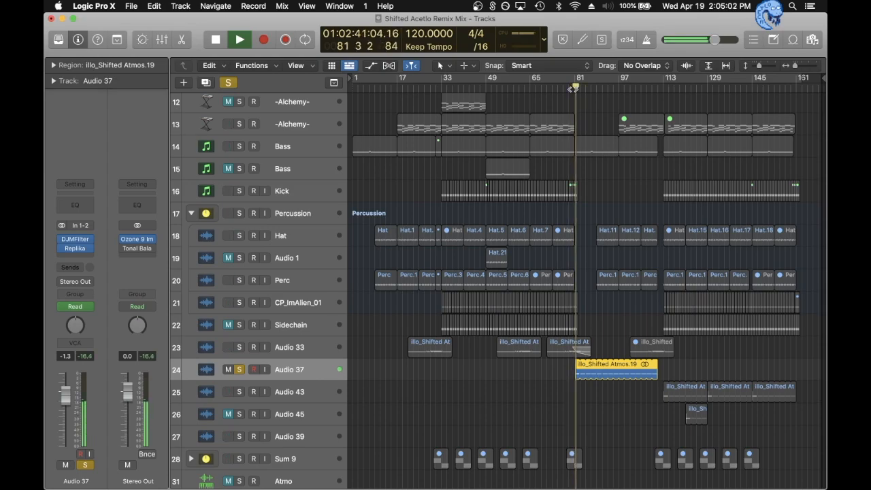
- Show the automation to examine the filter frequency curve on Audio 37, hide it, and clear the solo
key("a")
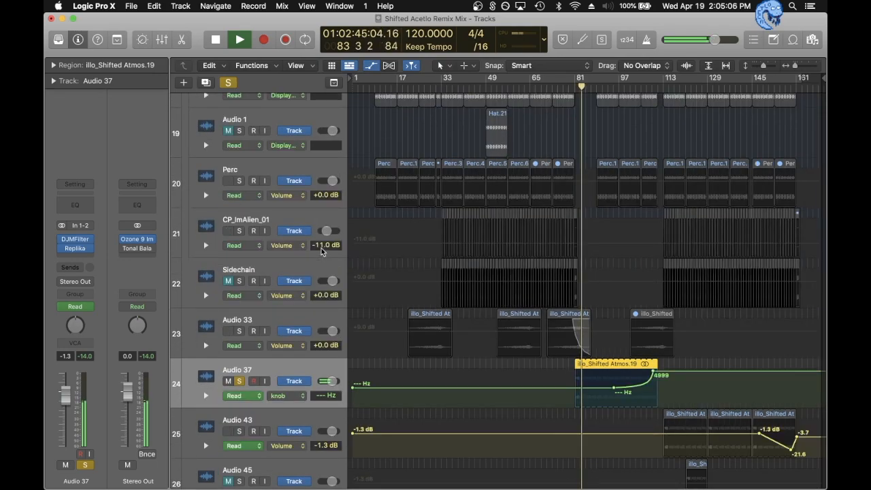
key("a")
scroll(674, 250, "up", 1)
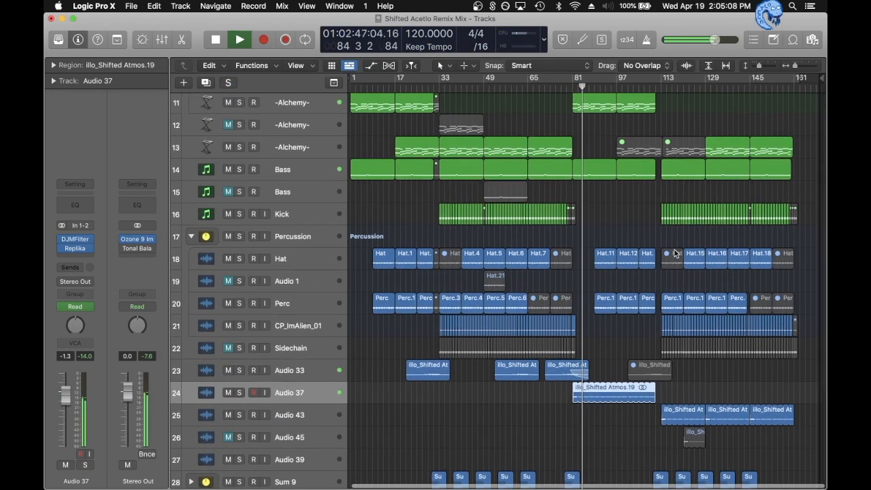
- Solo the Shifted Violon track Audio 38, add Audio 37 to the solo, and play both from bar 87
scroll(674, 253, "up", 7)
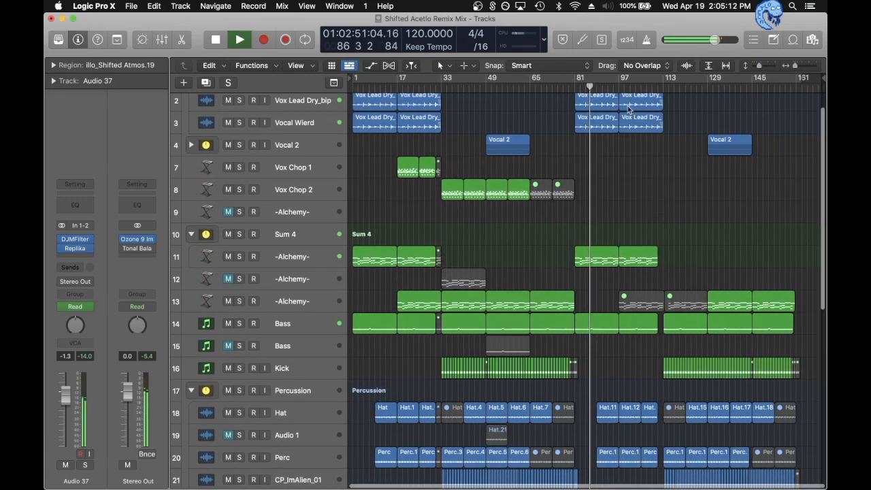
scroll(511, 175, "down", 15)
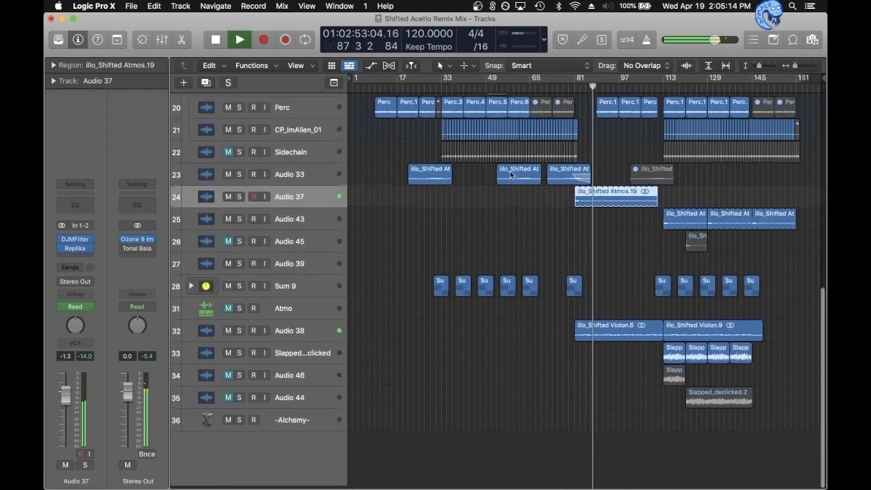
left_click(239, 331)
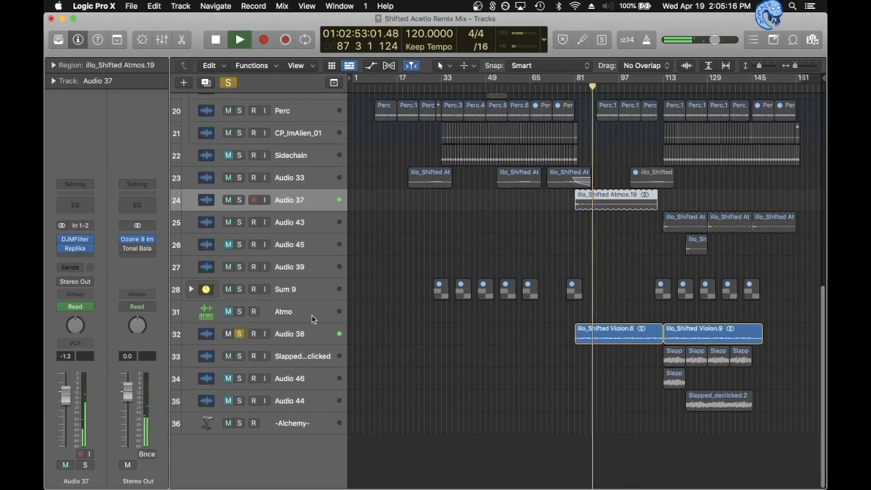
key("space")
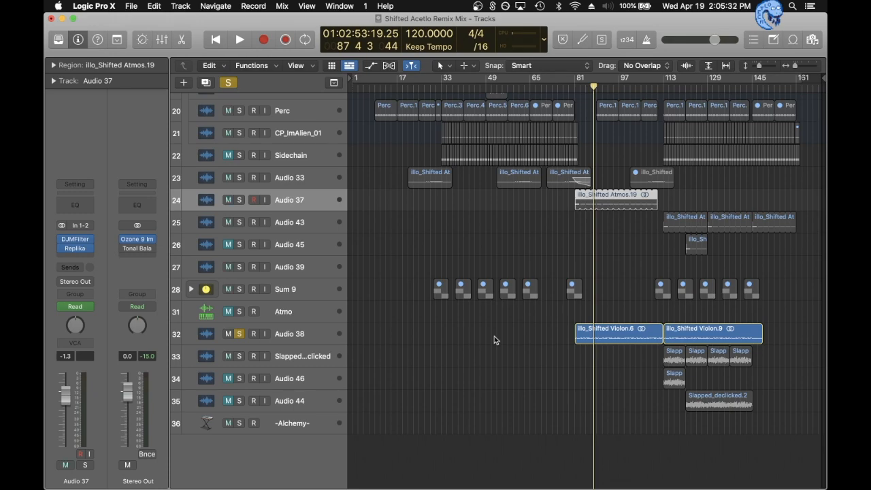
key("space")
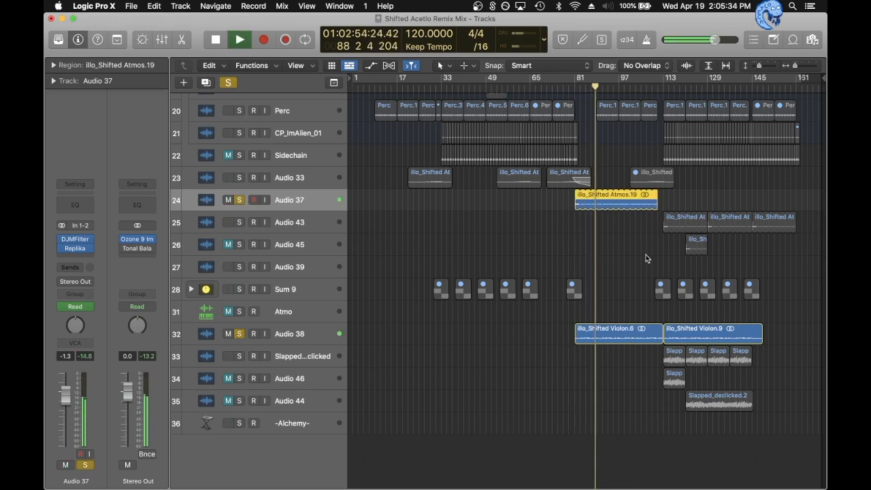
- Clear the solo on the Audio 37 and Audio 38 tracks and play the full mix from about bar 102
left_click(227, 83)
scroll(613, 175, "up", 3)
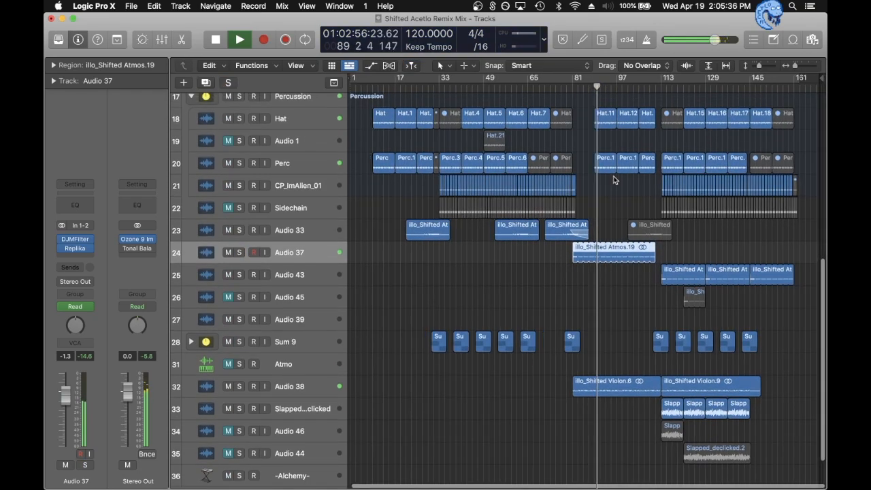
key("space")
scroll(613, 178, "up", 5)
left_click(635, 87)
key("space")
scroll(678, 196, "up", 4)
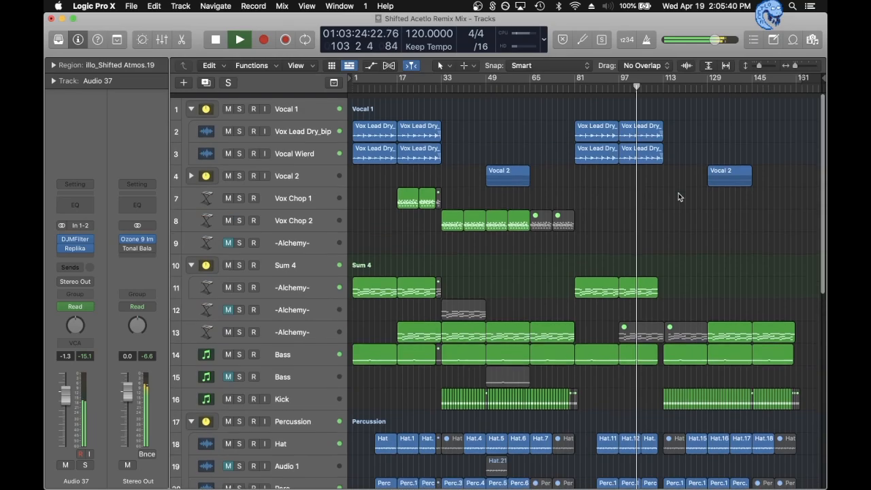
- Expand the Sum 9 stack to inspect its Cymatics and rev transition tracks around bar 113
scroll(678, 196, "down", 6)
scroll(678, 197, "up", 5)
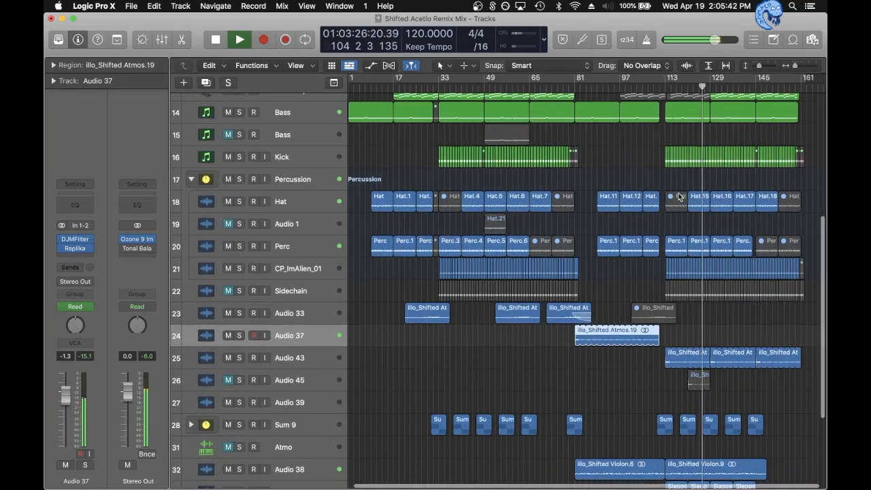
scroll(679, 197, "left", 5)
scroll(678, 196, "down", 3)
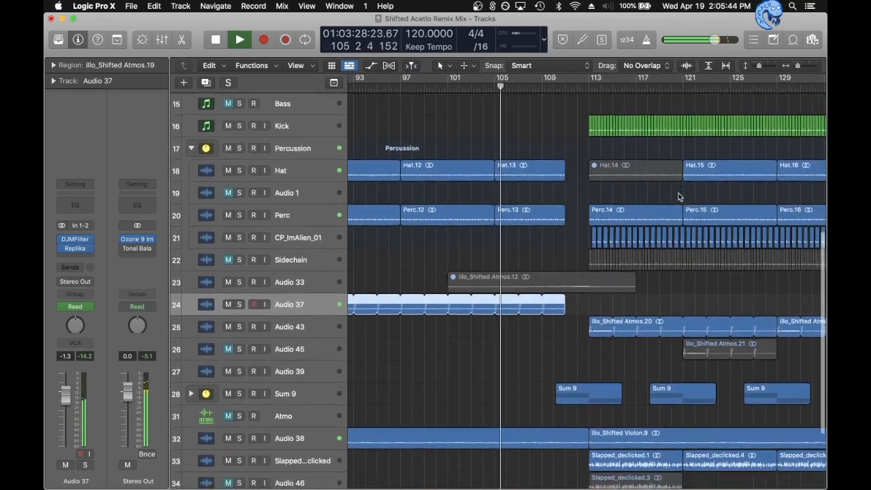
scroll(678, 197, "up", 1)
left_click(191, 289)
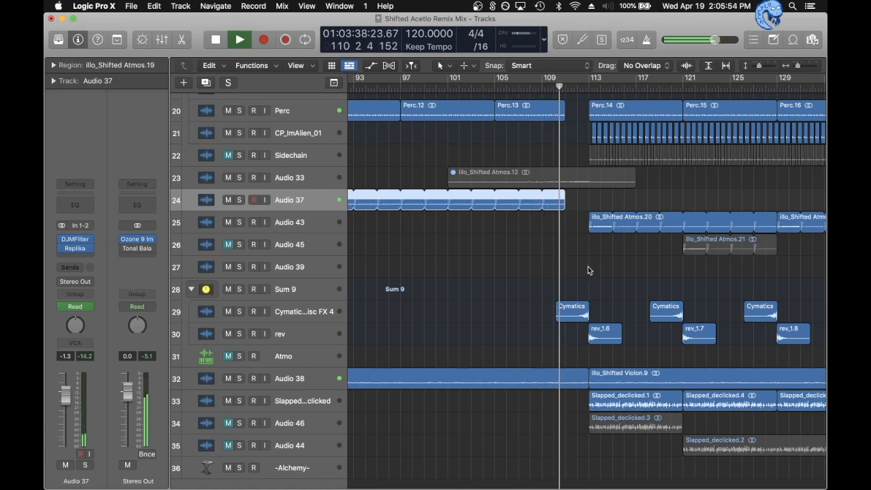
- Select Vocal 1, show the automation to examine its Wet curve around bar 113, hide it, and stop playback
scroll(589, 269, "up", 3)
scroll(588, 266, "up", 8)
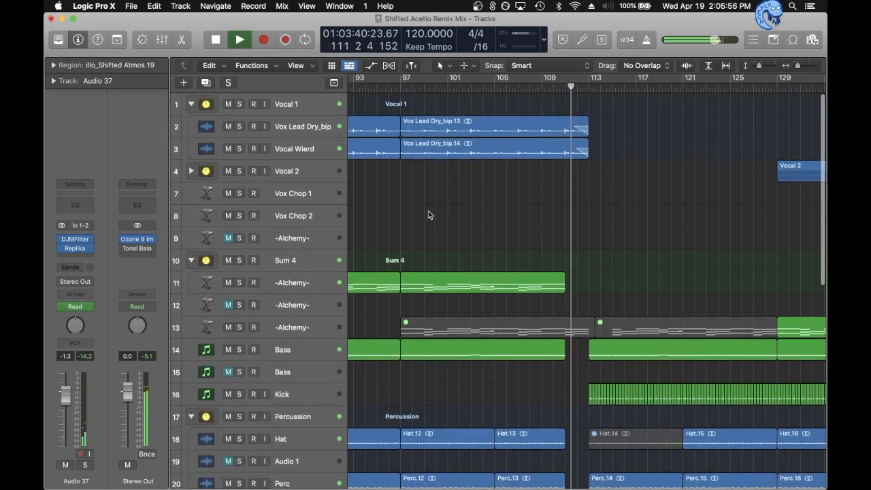
left_click(306, 103)
key("a")
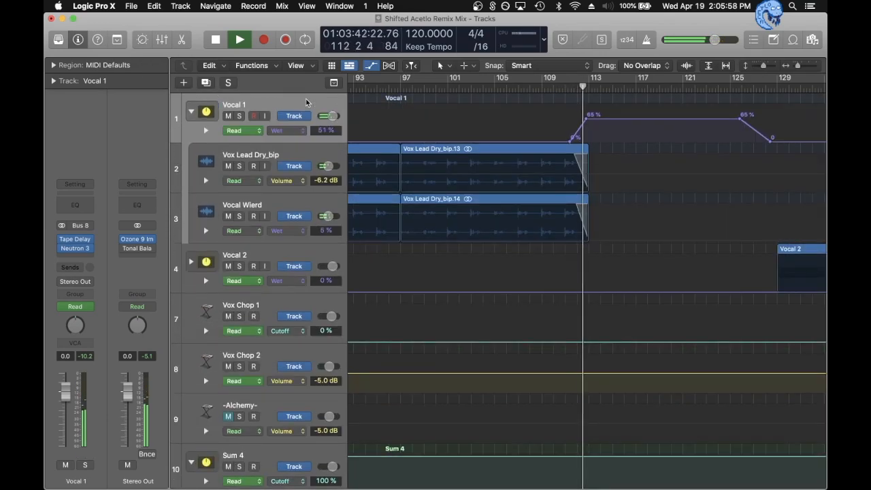
key("a")
scroll(512, 215, "down", 8)
key("space")
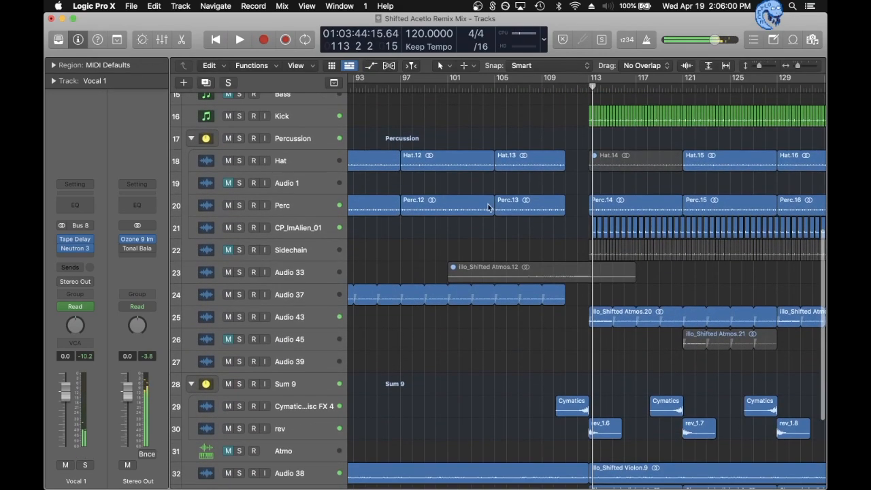
- Look over the regions around bar 113 and select the Slapped_declicked track to check its effects
scroll(512, 215, "down", 3)
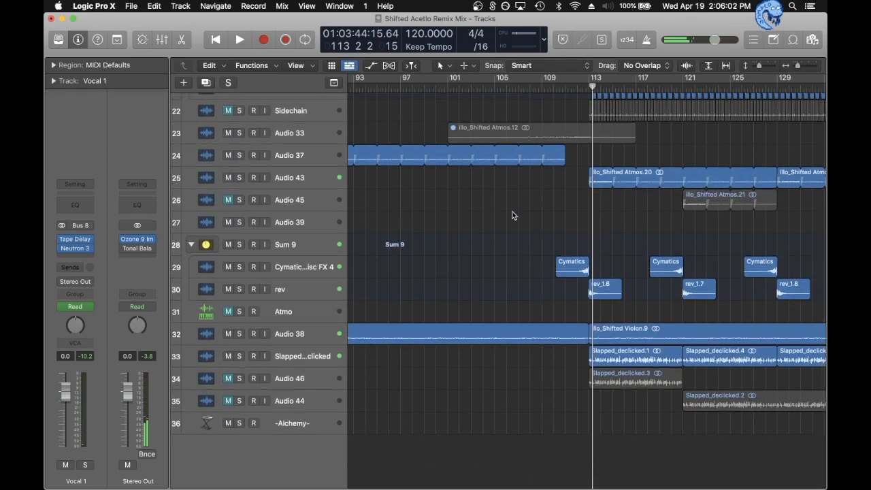
scroll(556, 223, "down", 5)
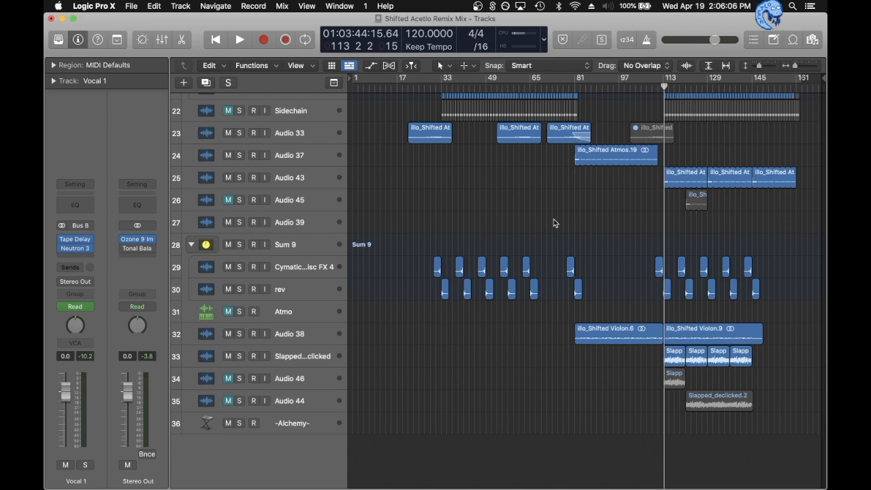
scroll(555, 223, "up", 5)
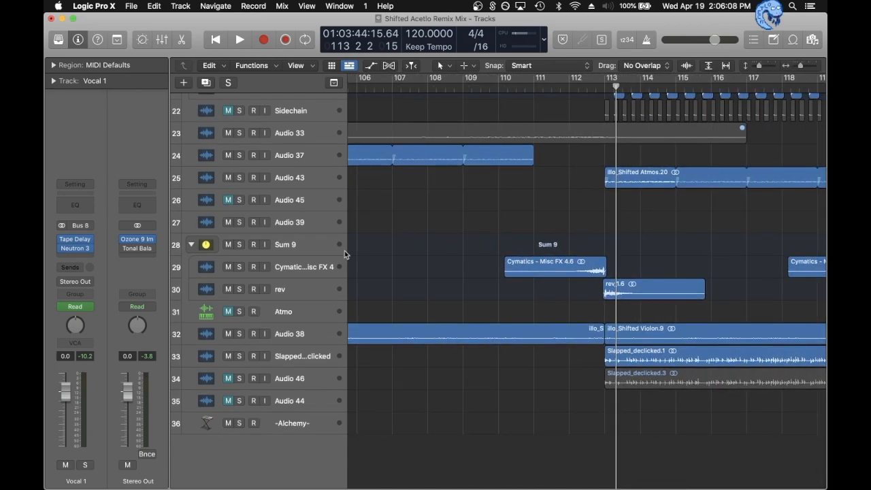
scroll(469, 268, "down", 1)
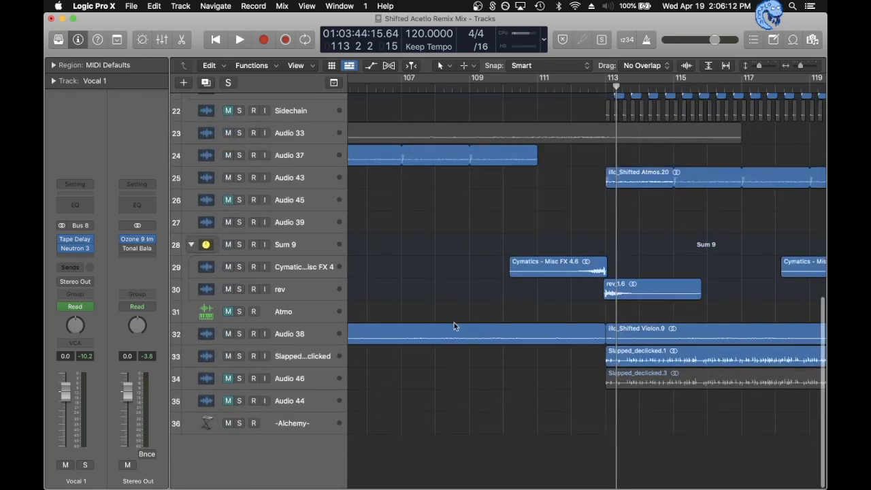
scroll(480, 358, "down", 5)
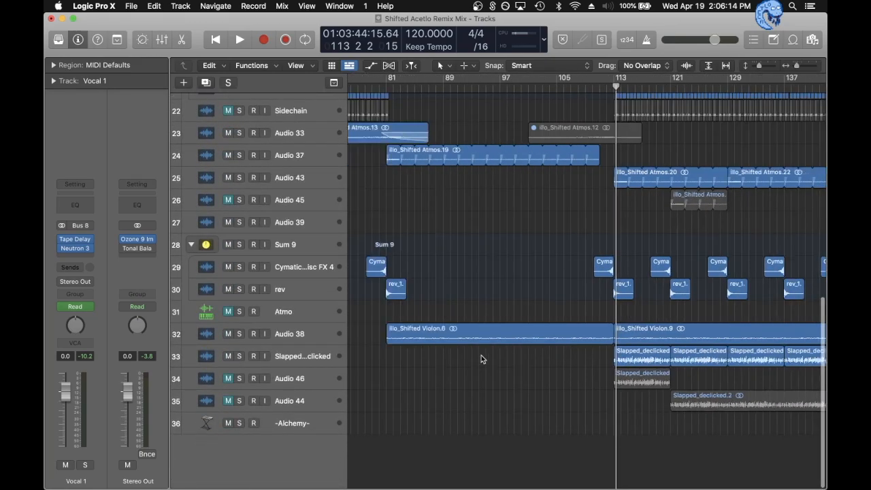
left_click(274, 356)
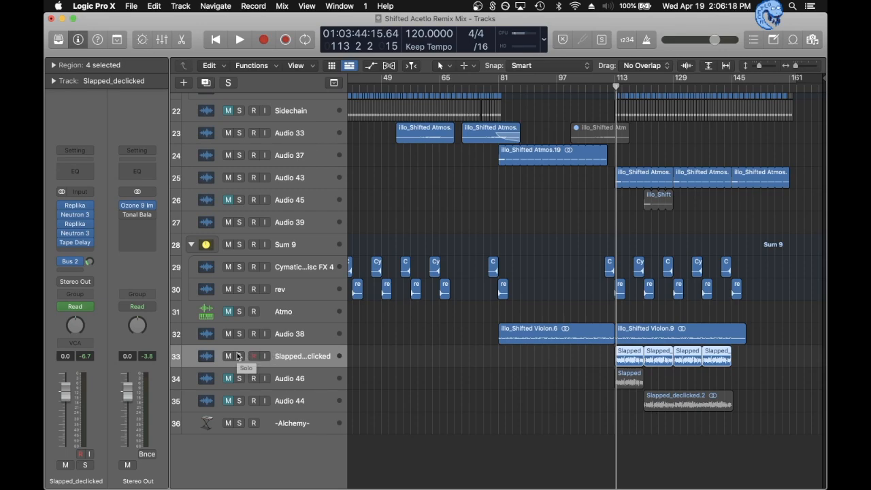
- Solo and select Audio 46, and remove the Little Alt and PShft effects from it
left_click(240, 378)
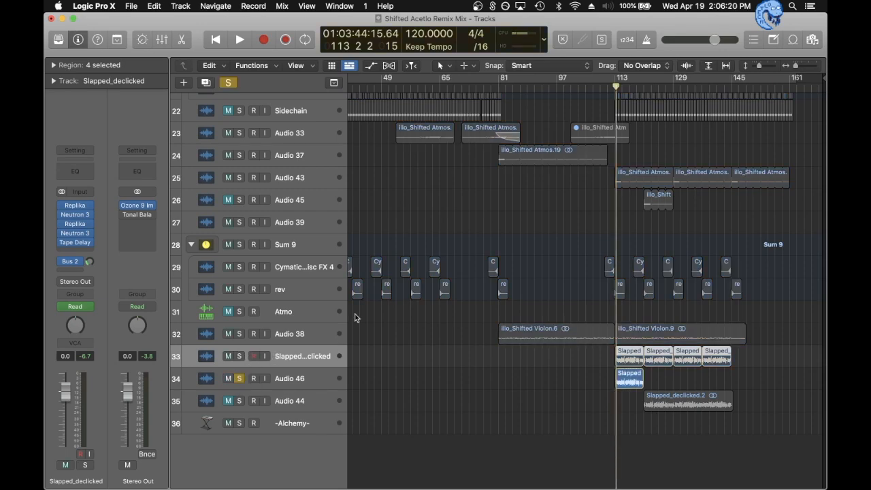
left_click(307, 375)
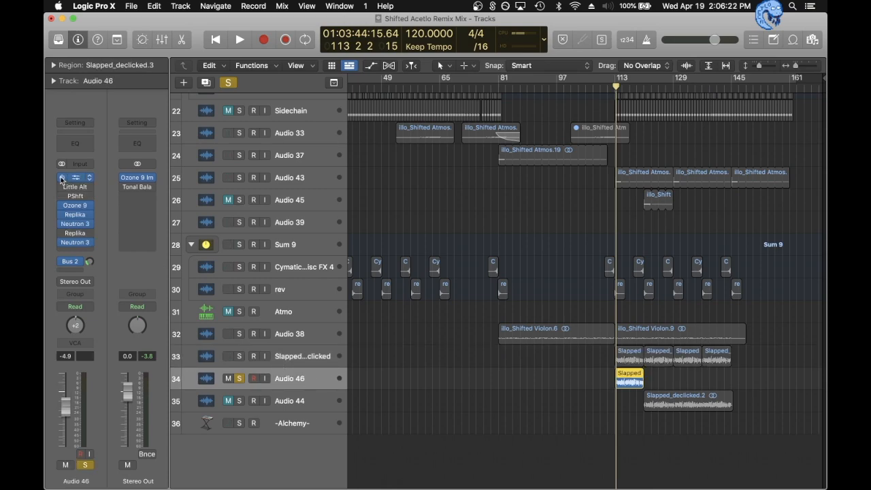
left_click(87, 187)
left_click(87, 194)
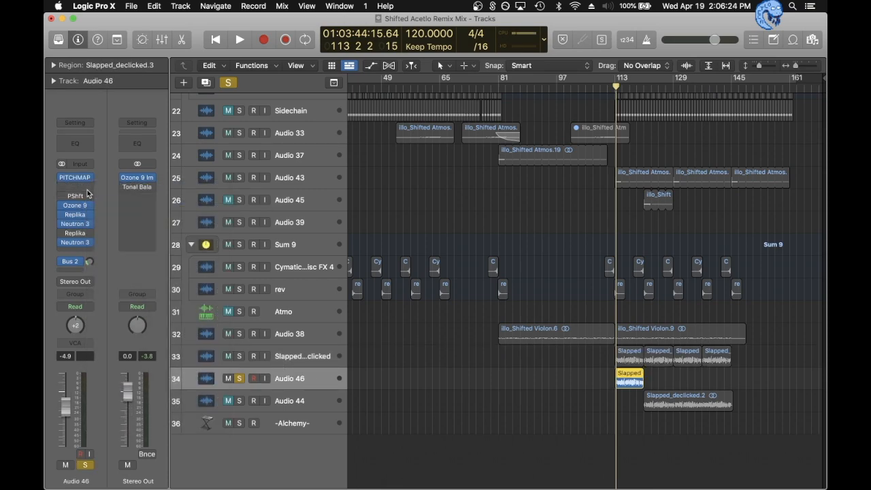
left_click(87, 194)
left_click(92, 210)
- Bypass the remaining Audio 46 effects, play it dry, and switch Neutron 3, Replika, Ozone 9 and PITCHMAP back on while listening
left_click_drag(60, 178, 60, 254)
key("space")
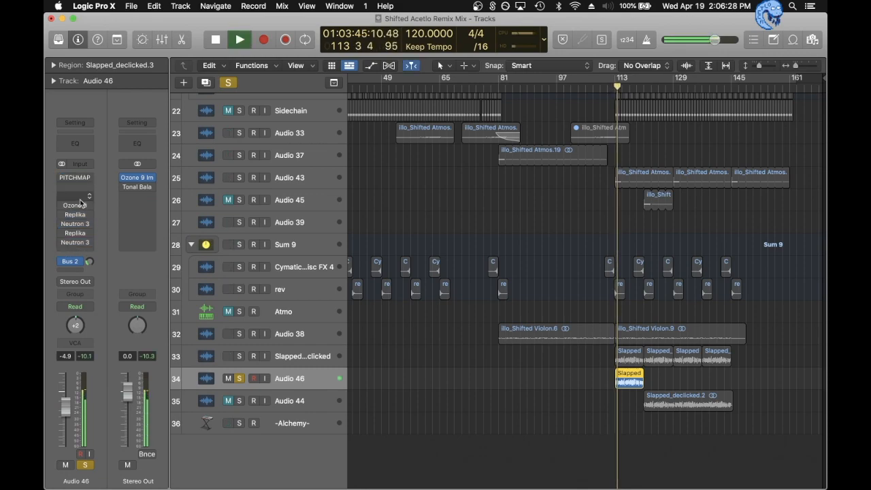
left_click(61, 242)
left_click(62, 224)
left_click(62, 220)
left_click(62, 216)
left_click(61, 214)
left_click(62, 205)
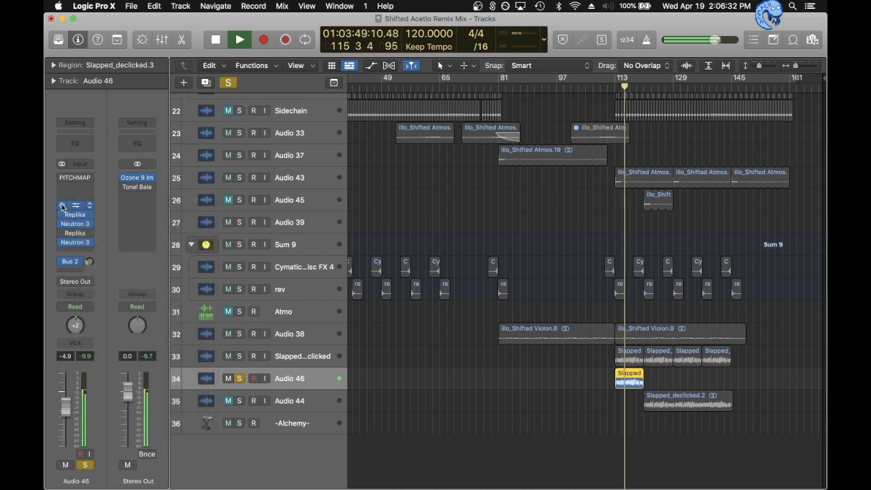
left_click(62, 178)
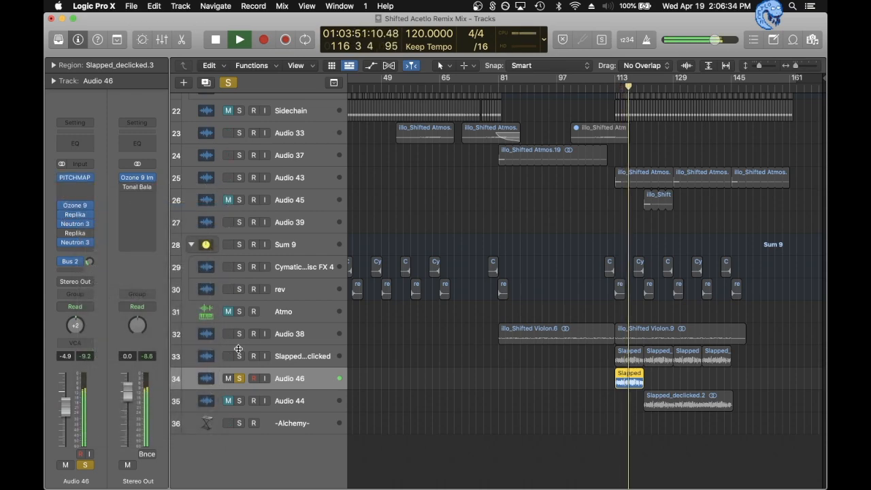
key("space")
- Move the solo from Audio 46 to Audio 44 and play it from bar 123 with all its effects bypassed
left_click(240, 378)
left_click(280, 396)
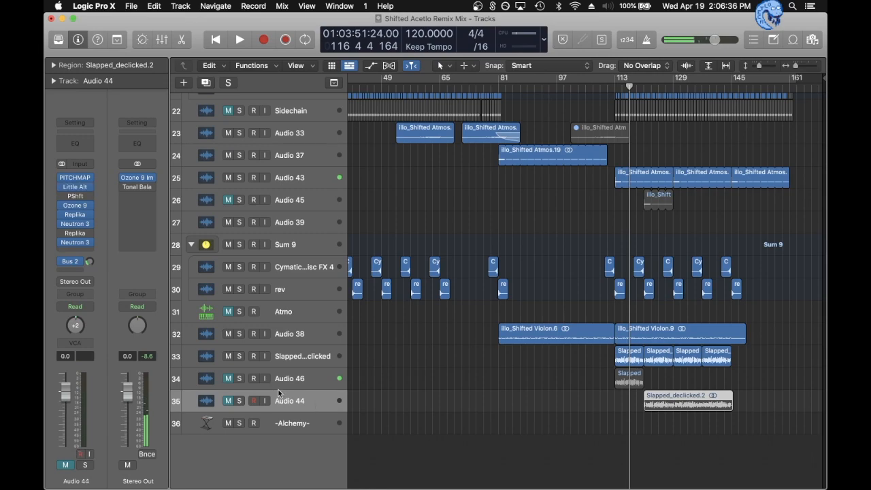
left_click(241, 401)
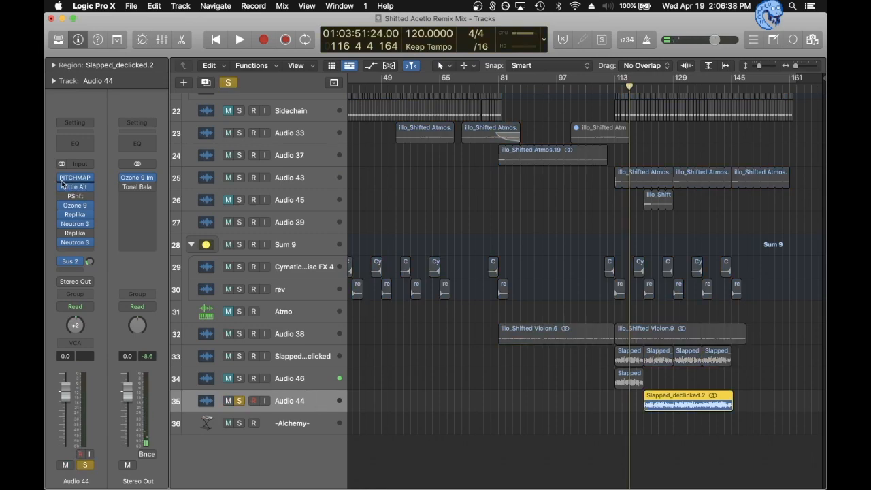
left_click(651, 88)
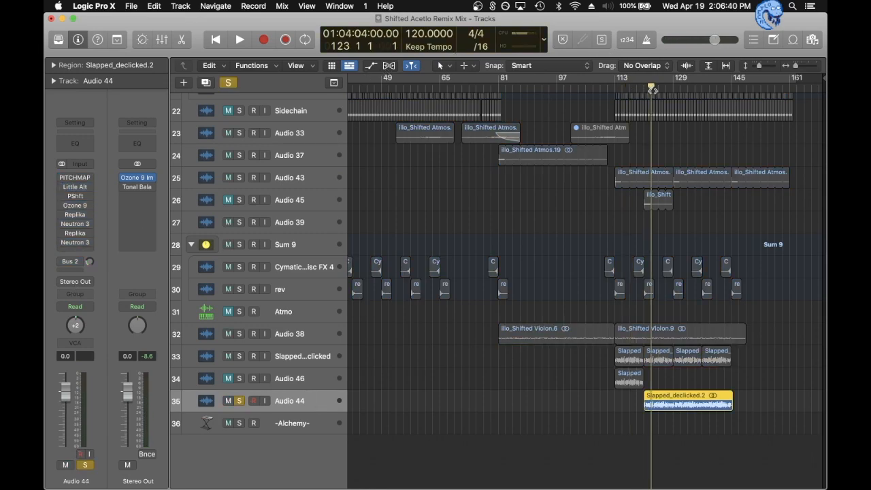
key("space")
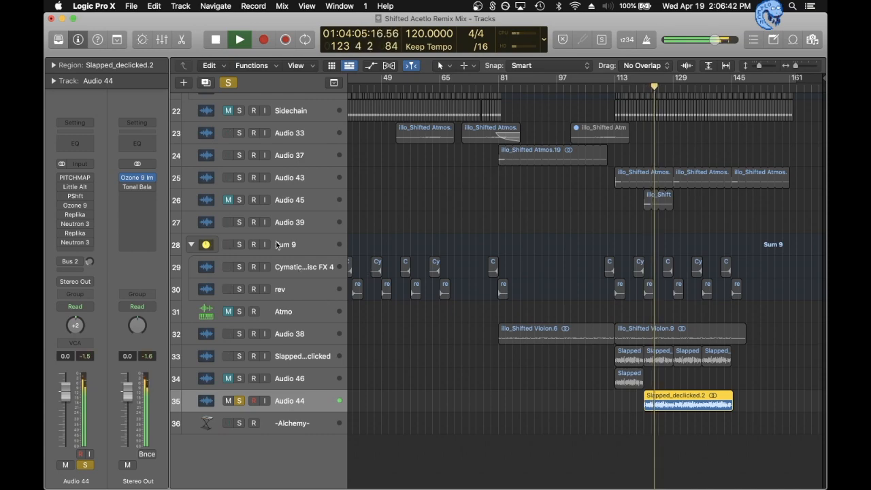
key("space")
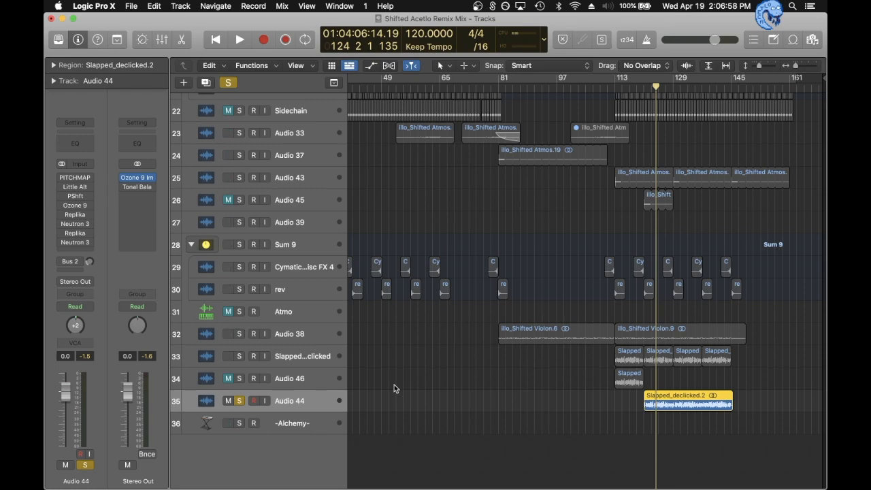
- Move the solo to Slapped_declicked, play it with all effects bypassed, and switch the first Replika back on
left_click(242, 400)
left_click(285, 356)
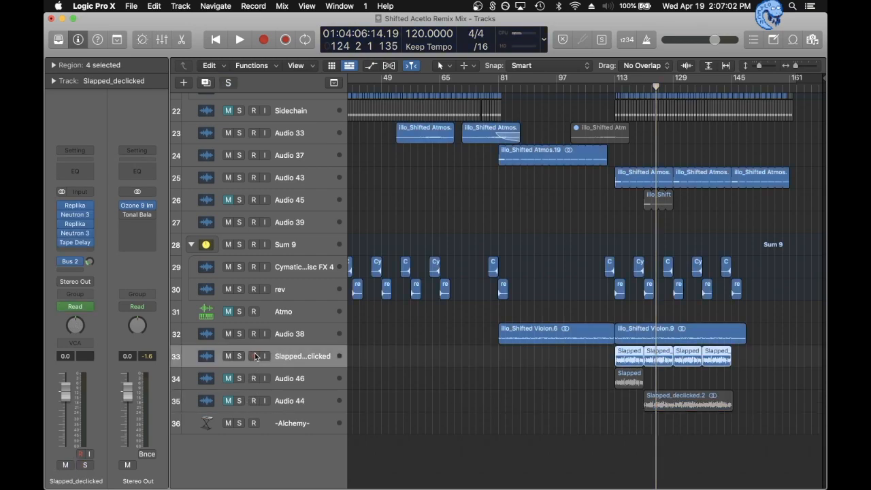
left_click(241, 355)
key("space")
left_click_drag(61, 206, 62, 242)
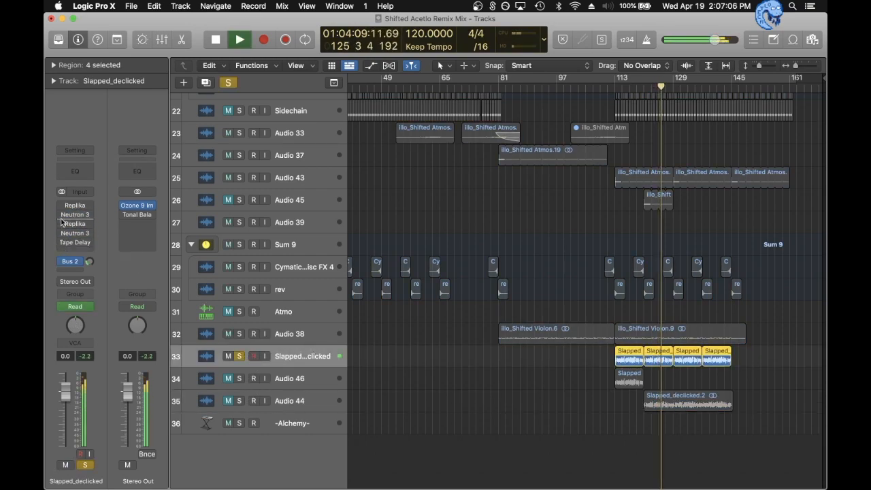
left_click(62, 206)
- Check the equalizer in the first Neutron 3 on Slapped_declicked, close it, and briefly play the track with the second Replika on
key("space")
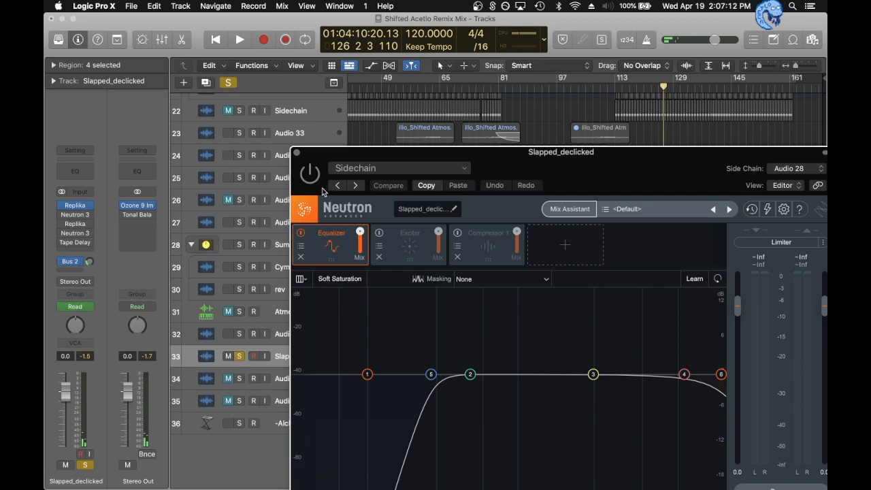
left_click(315, 174)
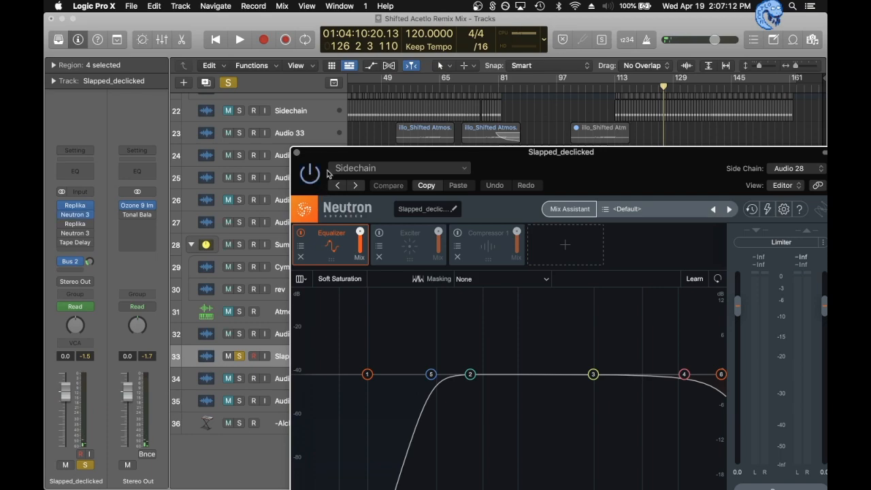
left_click(297, 153)
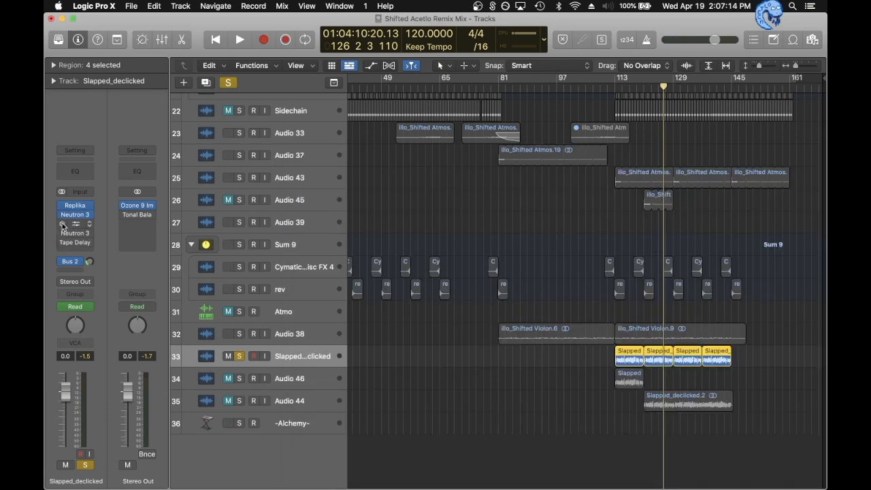
key("space")
key("space")
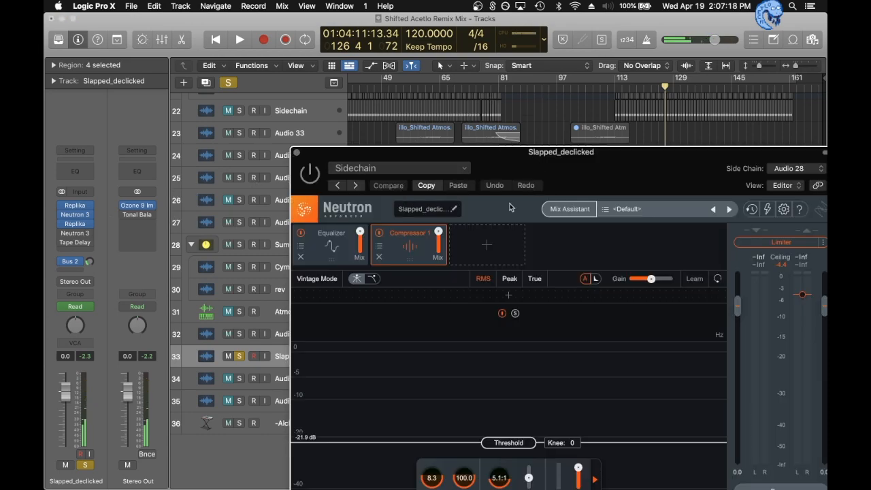
- Reposition the second Neutron 3 window, examine its Equalizer curve while the track plays, and close it
left_click_drag(551, 175, 507, 86)
left_click(291, 154)
key("space")
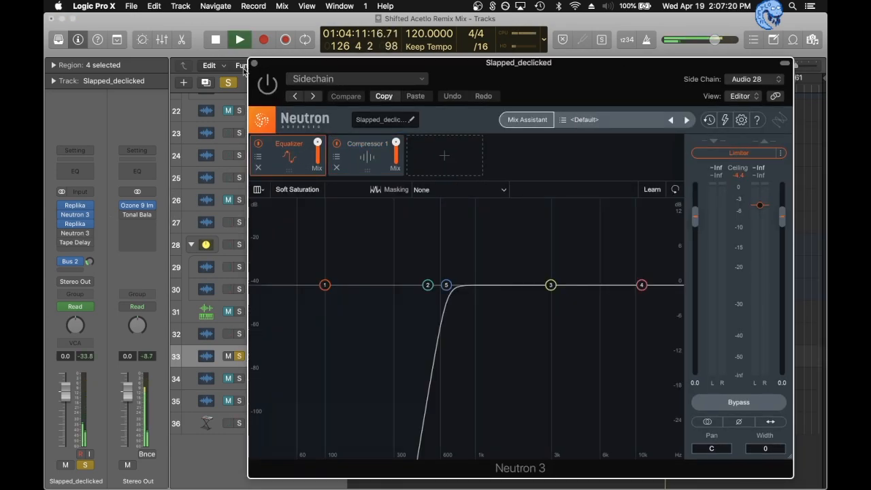
left_click(254, 63)
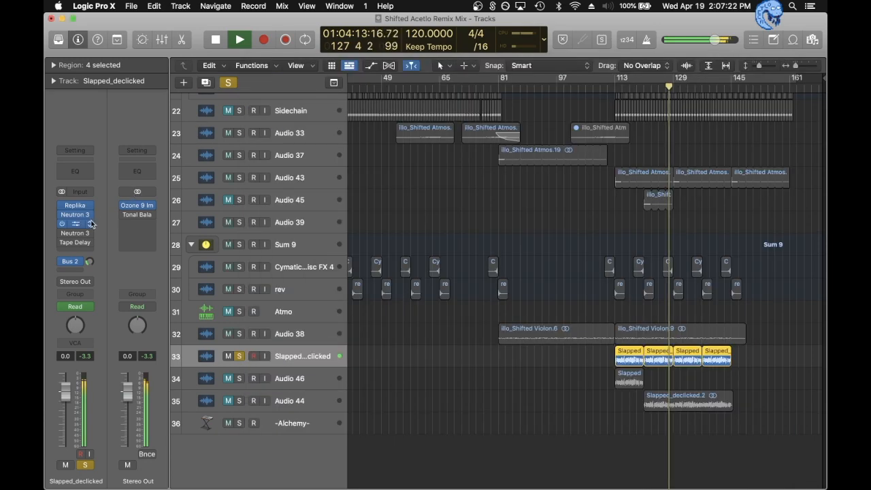
- Lower the Slapped_declicked volume to about -5 dB and clear its solo to hear it in the full mix
left_click_drag(65, 391, 65, 408)
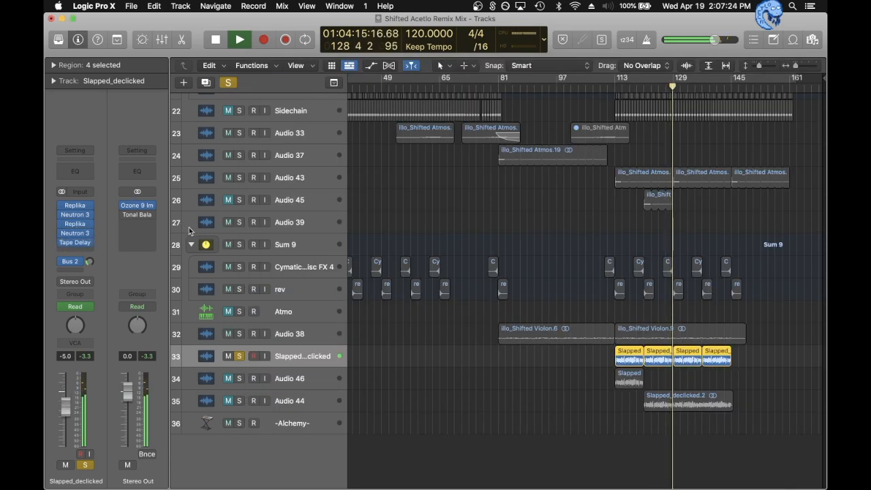
key("s")
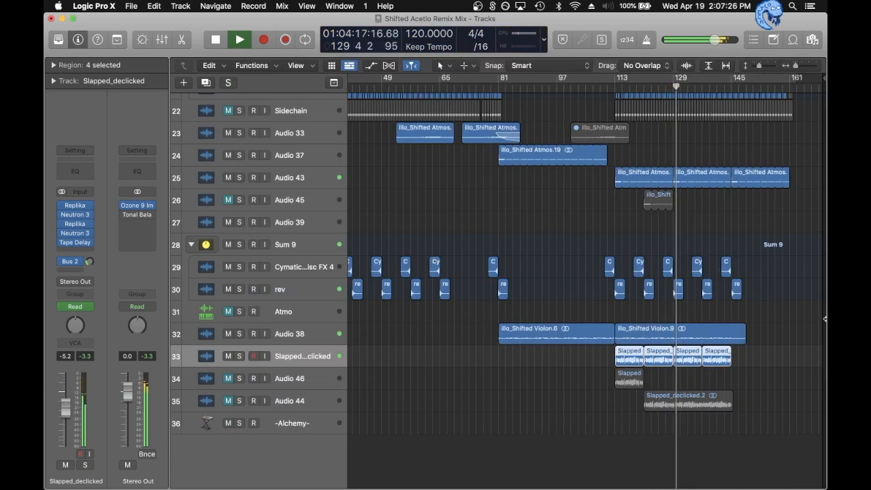
- Stop playback, deselect the Slapped_declicked regions, and fit the whole arrangement in view to look over all tracks
scroll(775, 296, "up", 15)
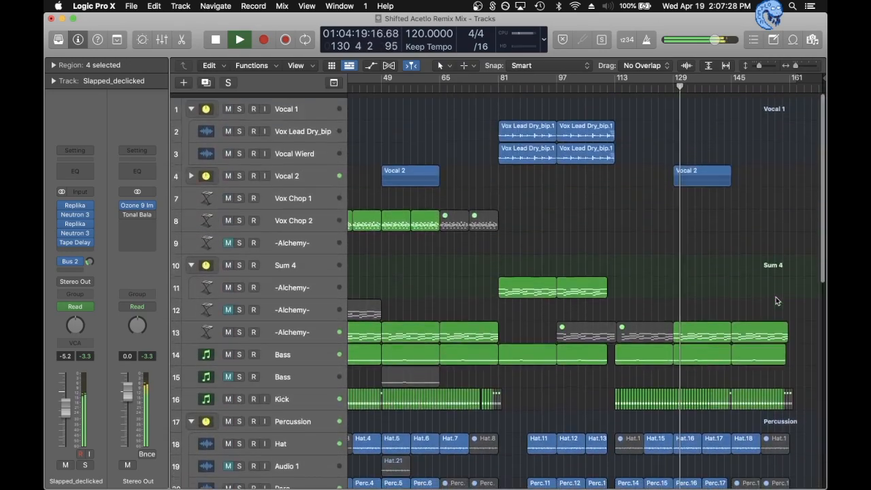
scroll(777, 300, "down", 12)
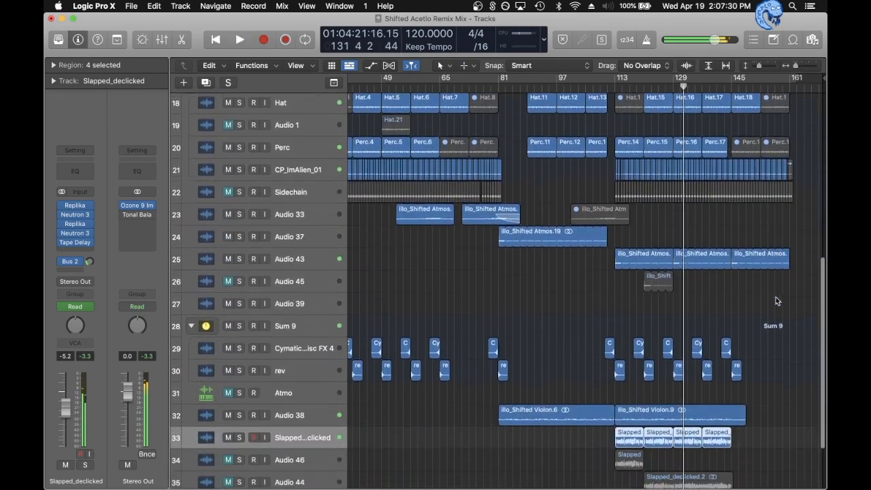
left_click(777, 390)
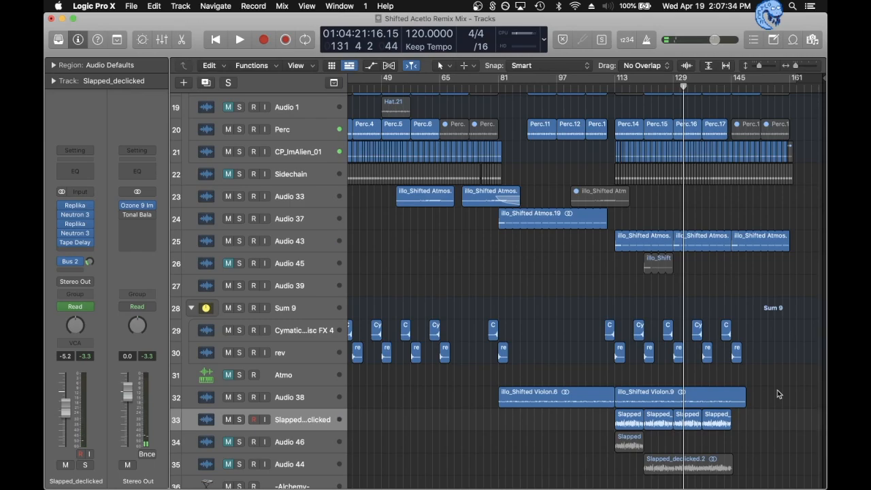
scroll(777, 394, "up", 12)
scroll(777, 393, "down", 5)
key("z")
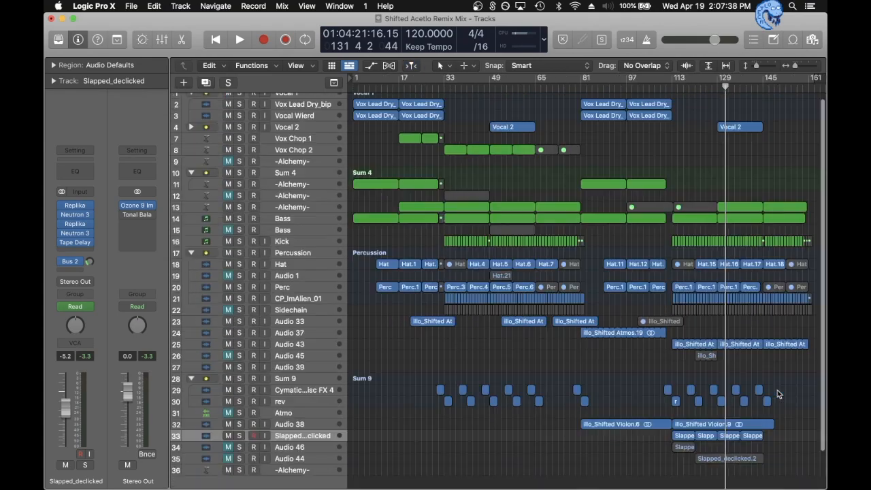
- Play the full mix briefly from about bar 149, near the end of the arrangement, and stop playback
left_click(774, 87)
key("space")
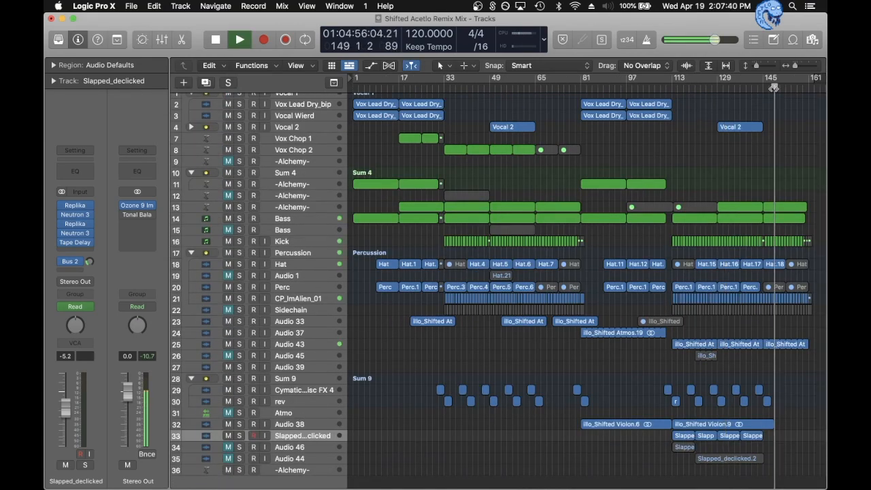
key("space")
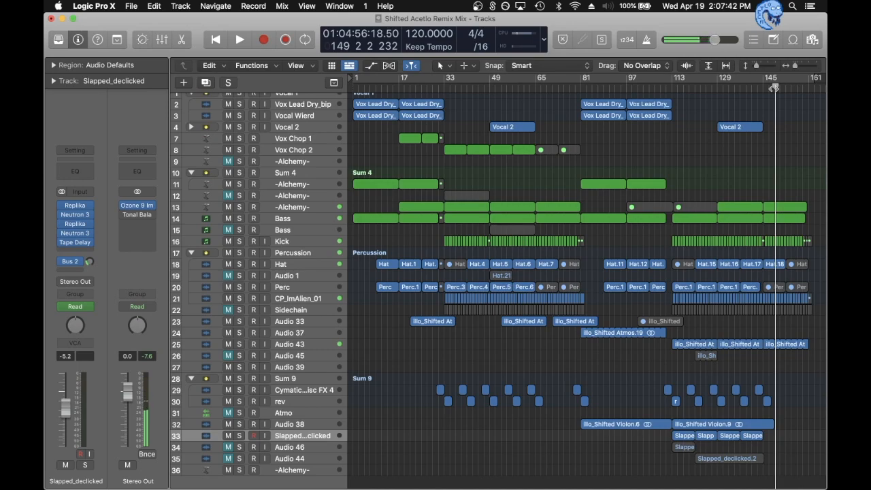